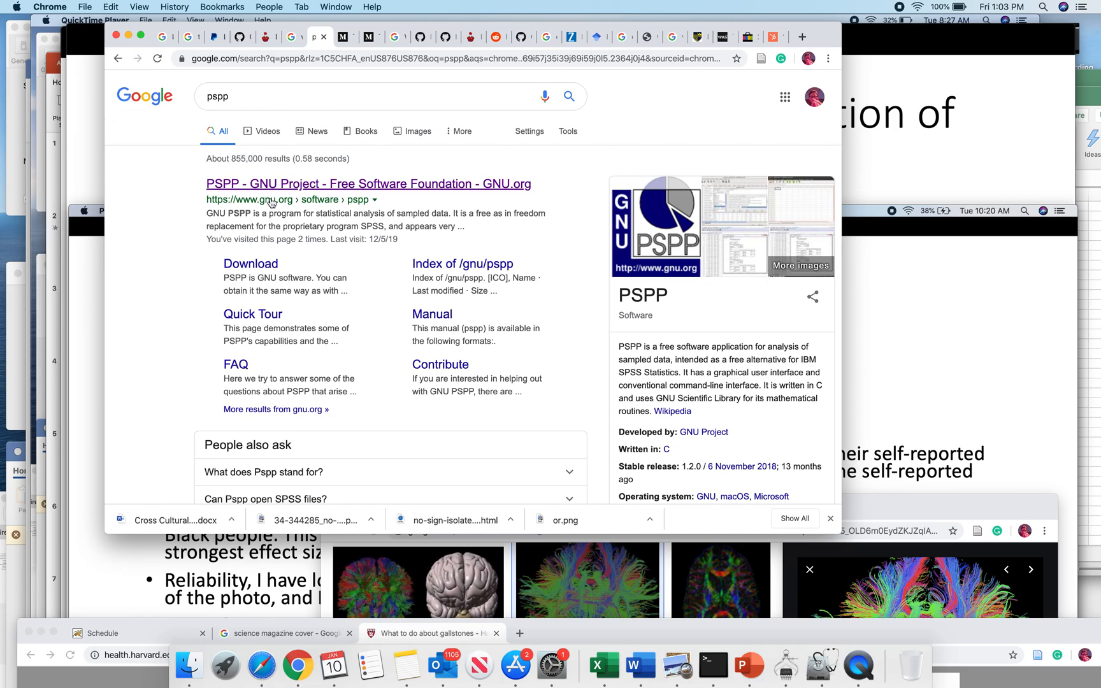
Step: Open the GNU PSPP project page from the search results and go to its Download page
click(286, 185)
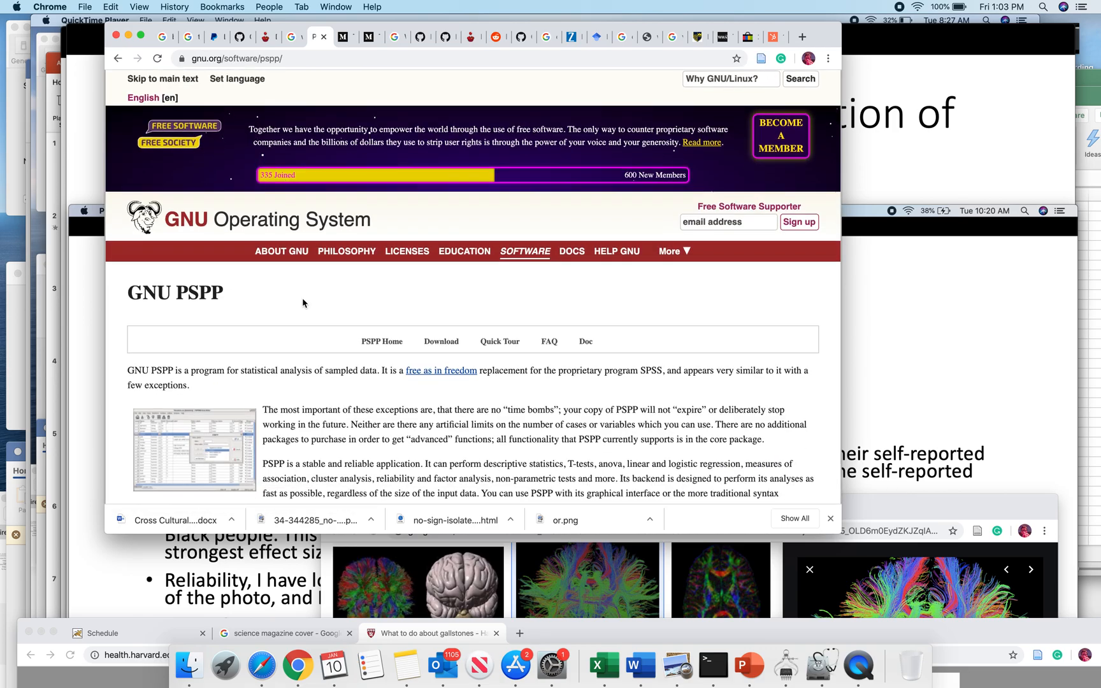
scroll(302, 298, down, 2)
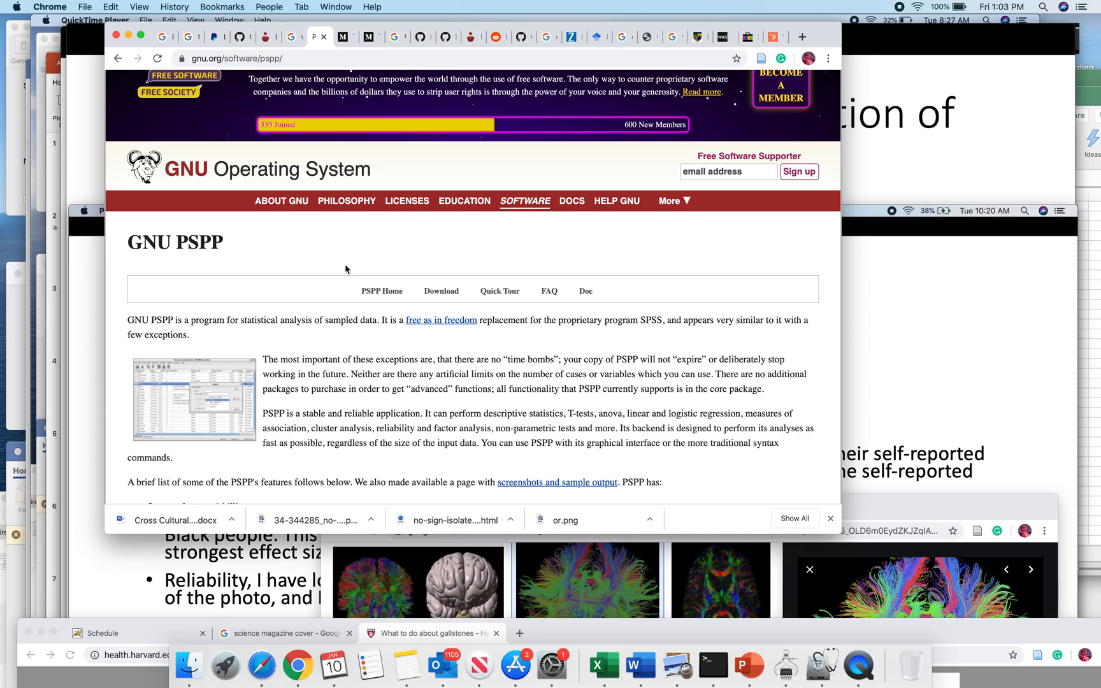
scroll(345, 264, down, 1)
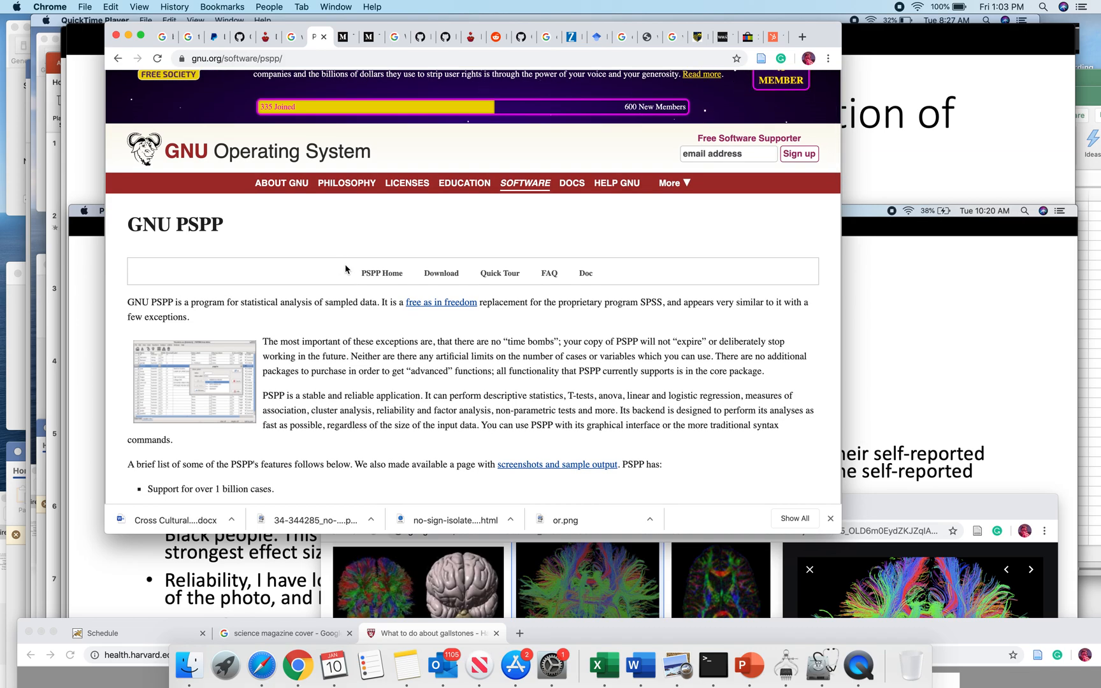
scroll(350, 271, down, 2)
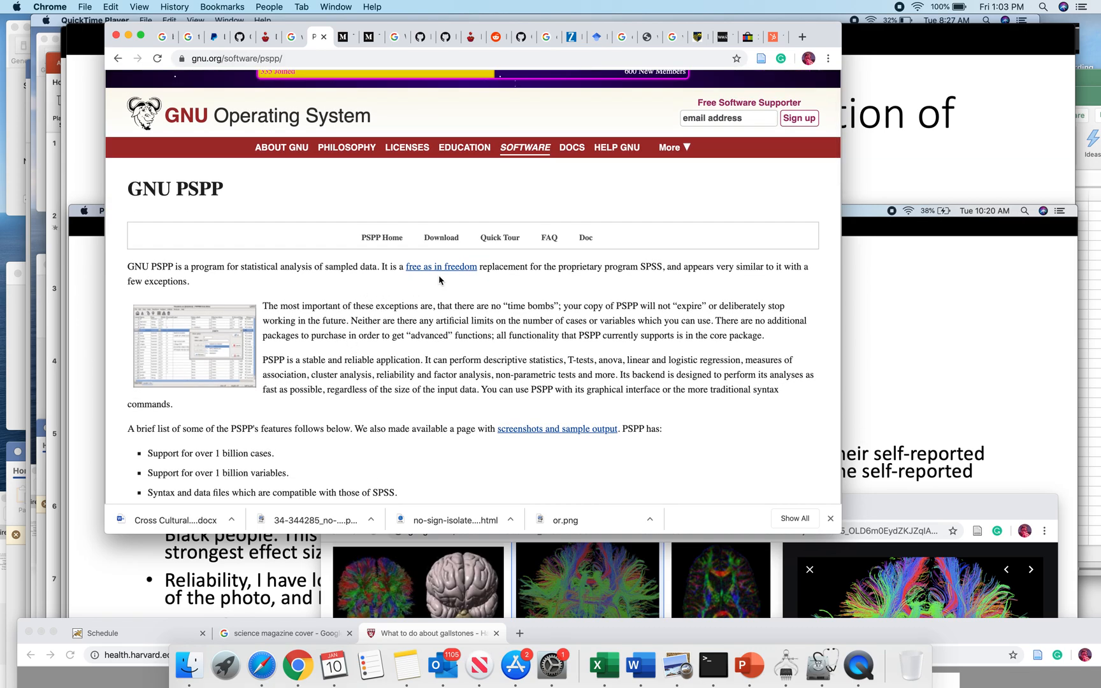
click(442, 239)
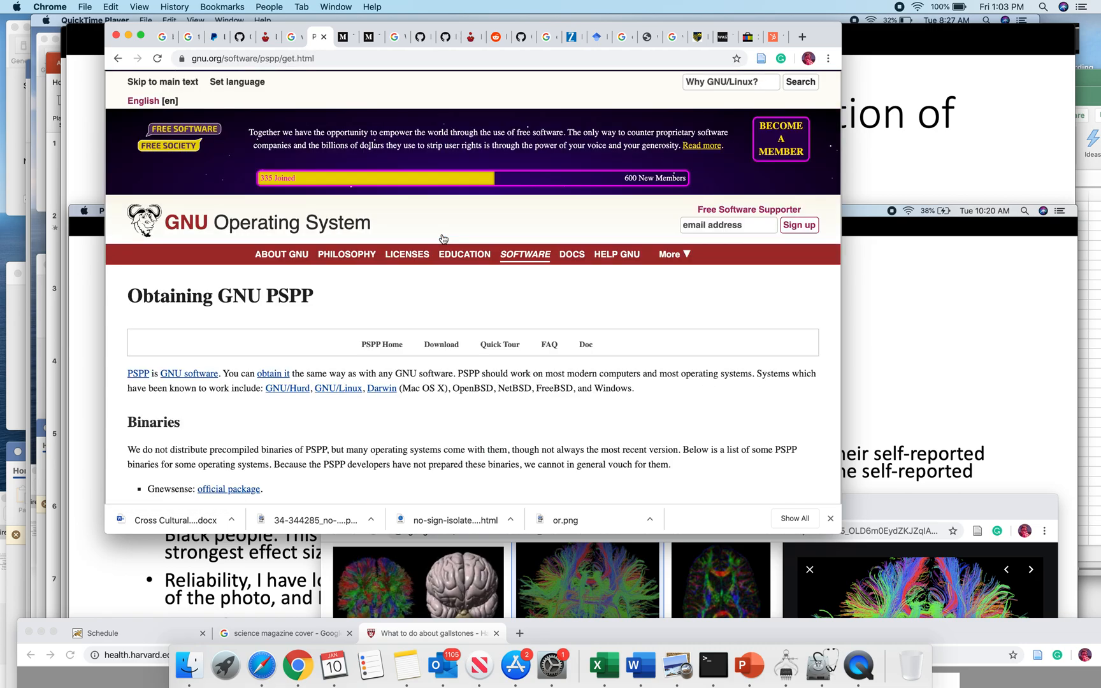
Step: Examine the Binaries section of the PSPP download page for the installation options offered for each operating system
scroll(363, 306, down, 2)
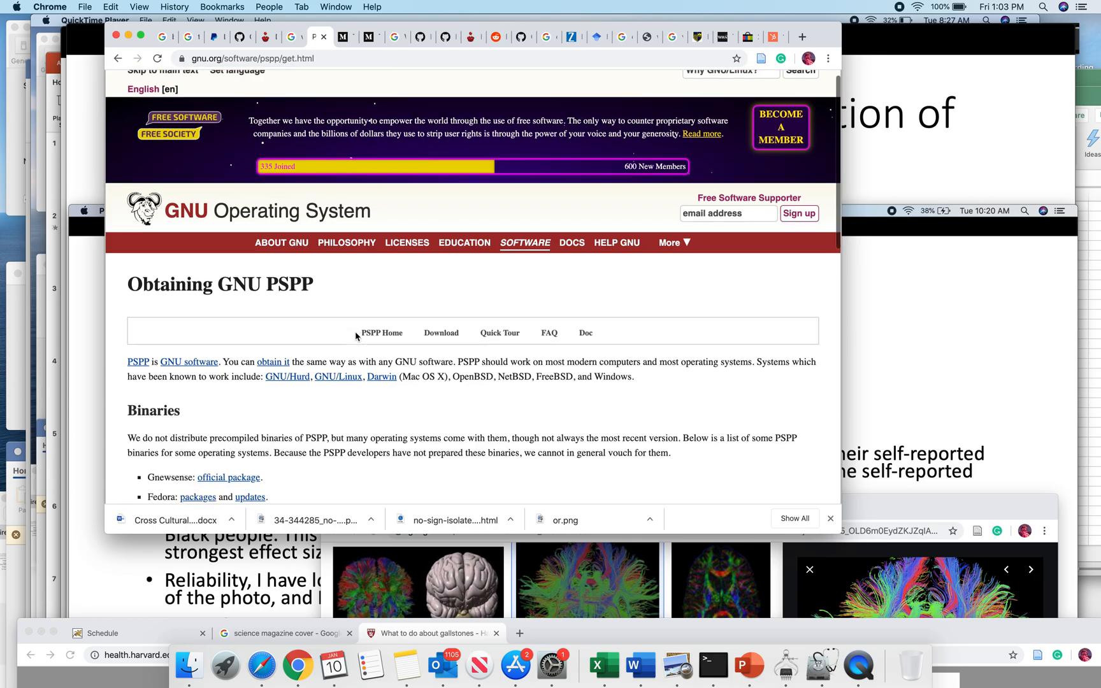
scroll(356, 344, down, 4)
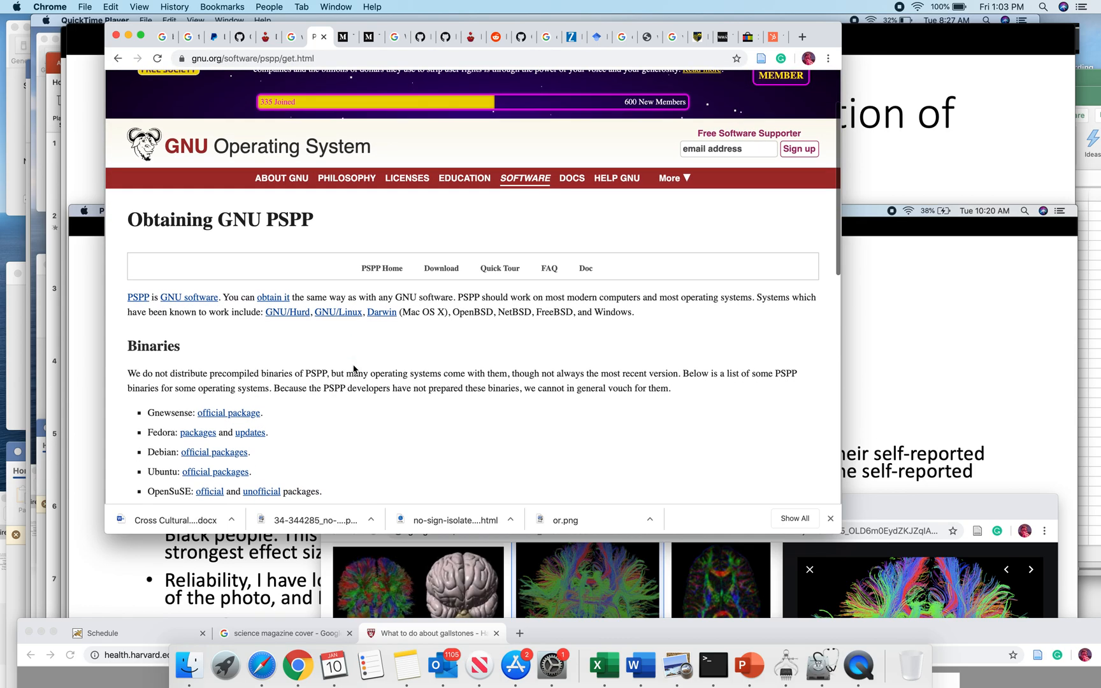
scroll(354, 370, down, 2)
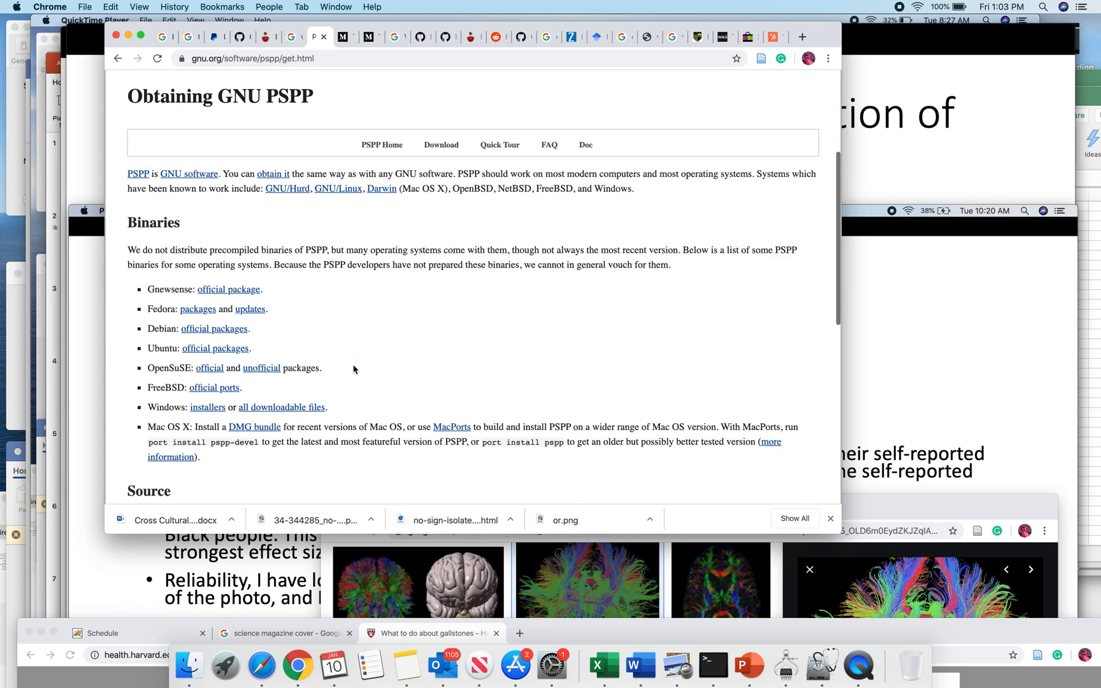
scroll(353, 369, up, 4)
scroll(357, 357, down, 4)
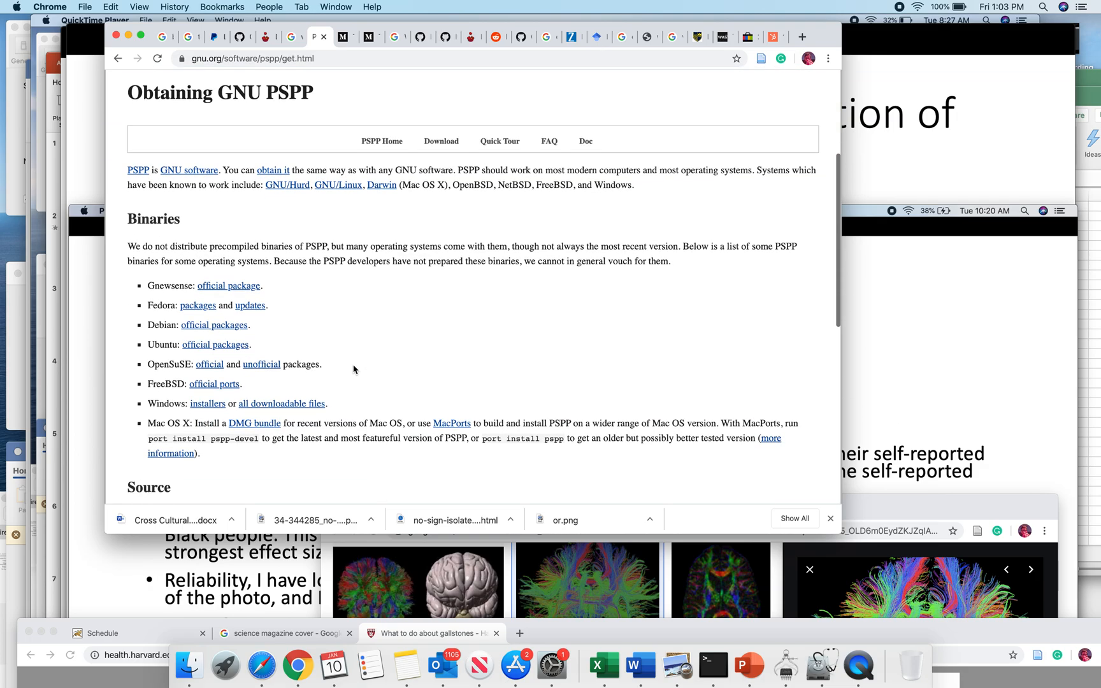
scroll(365, 339, up, 2)
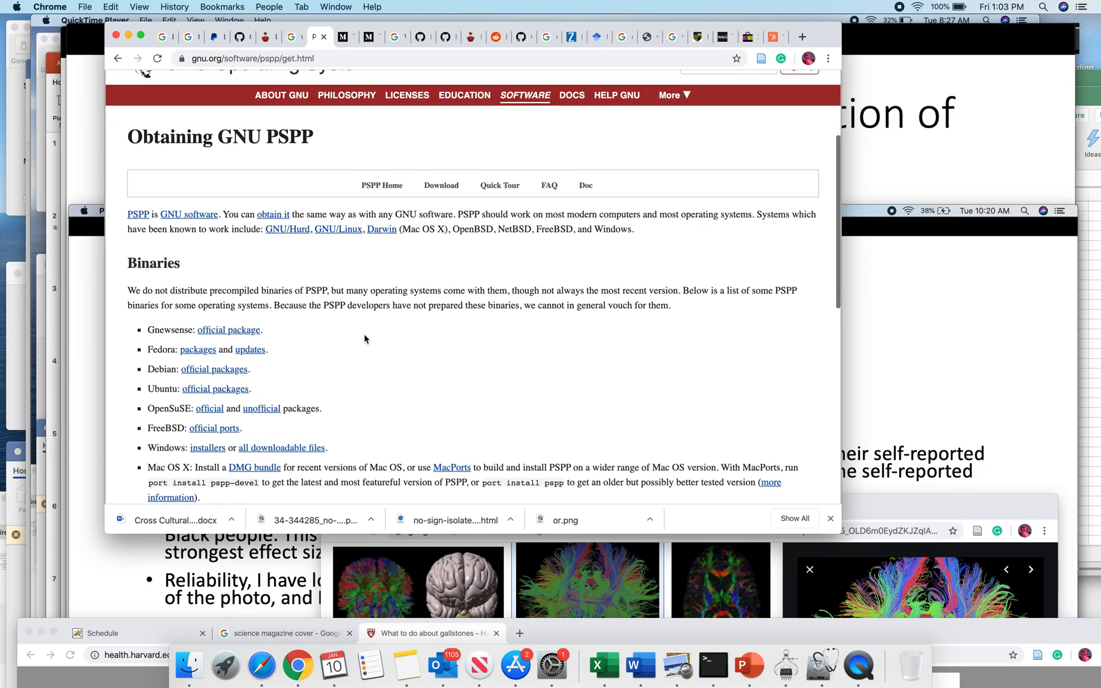
scroll(321, 374, down, 1)
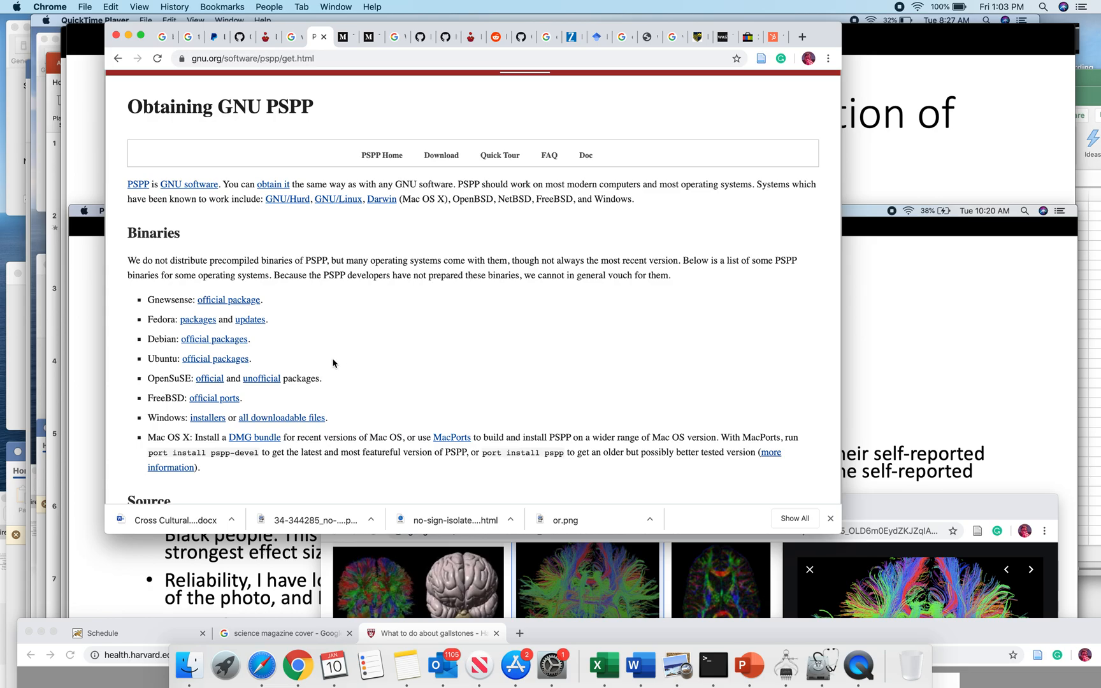
scroll(346, 362, down, 8)
scroll(346, 361, up, 9)
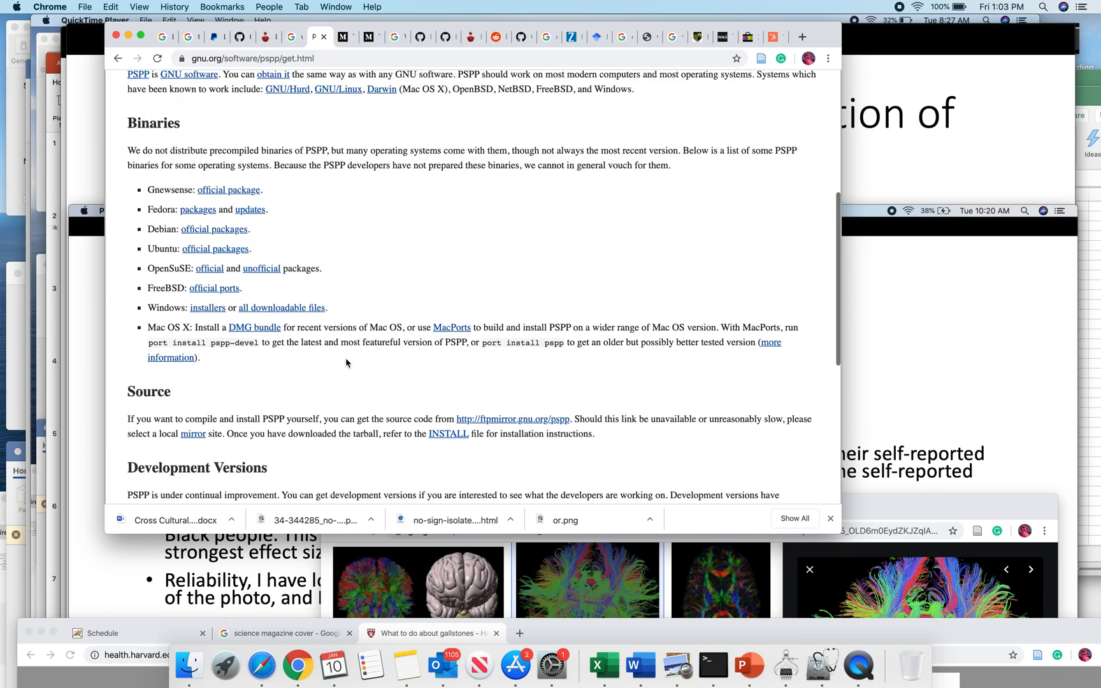
scroll(378, 362, down, 2)
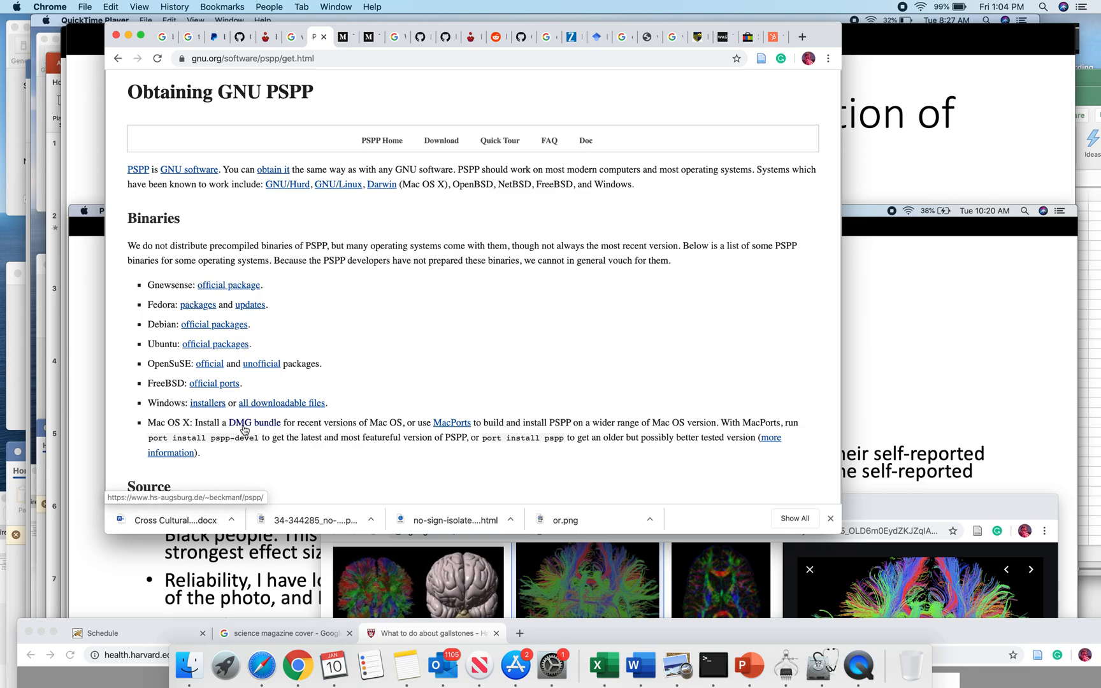
Step: Open the Mac OS X DMG bundle page and download the stable release pspp-1.2.0-2.dmg, opening it once downloaded
click(243, 429)
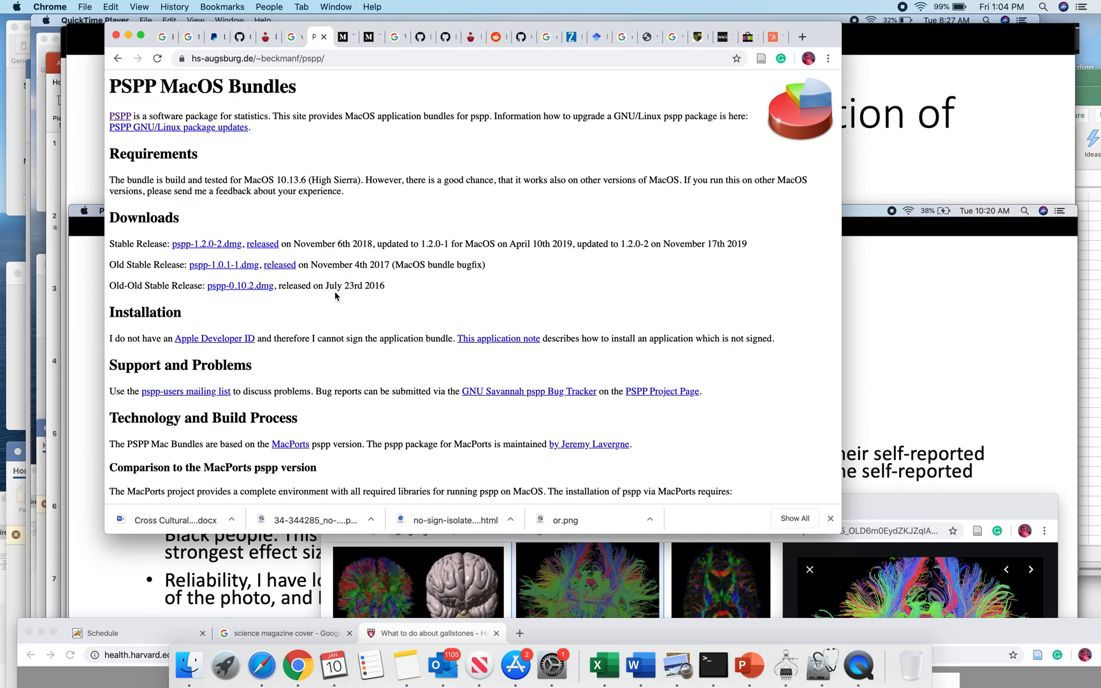
scroll(336, 296, down, 1)
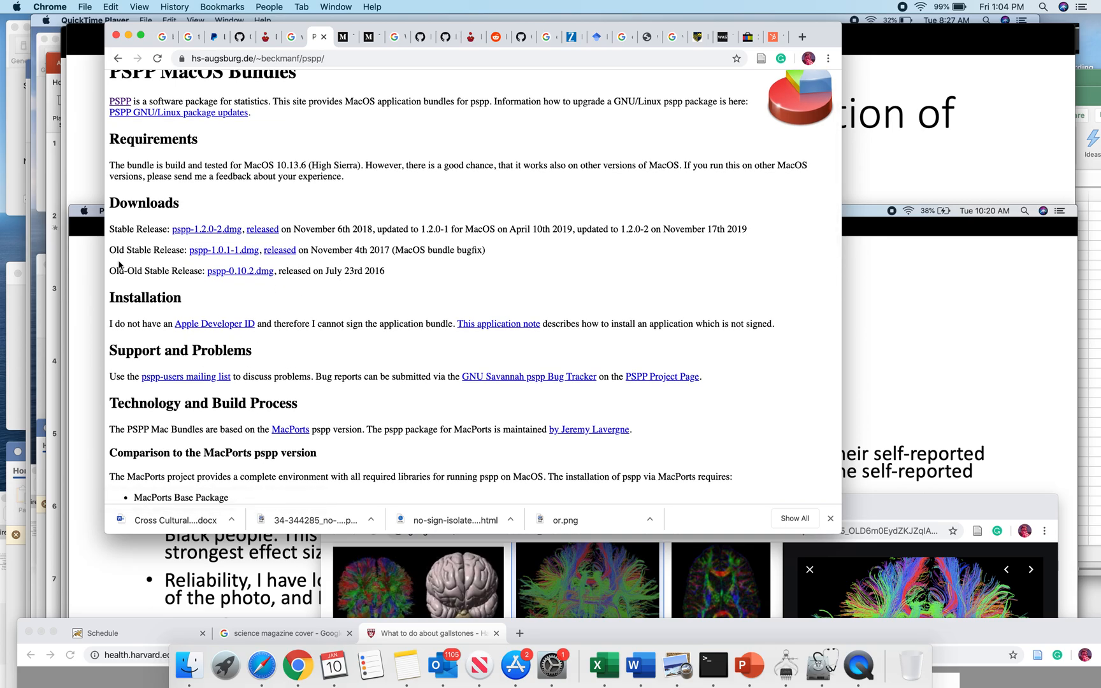
click(207, 229)
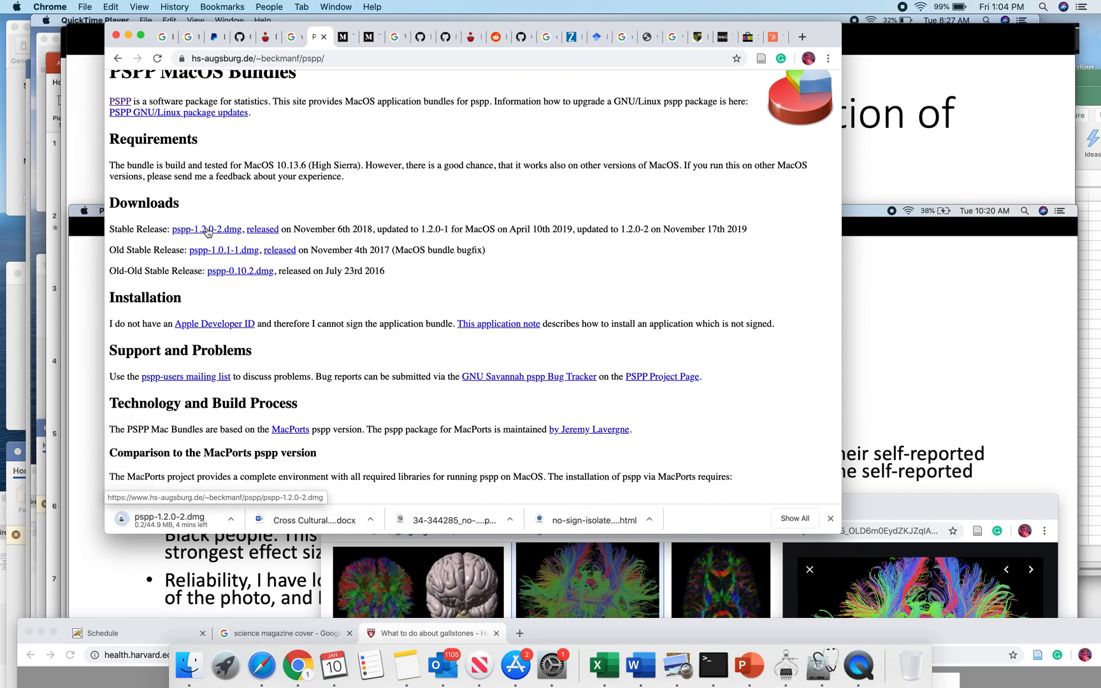
click(184, 527)
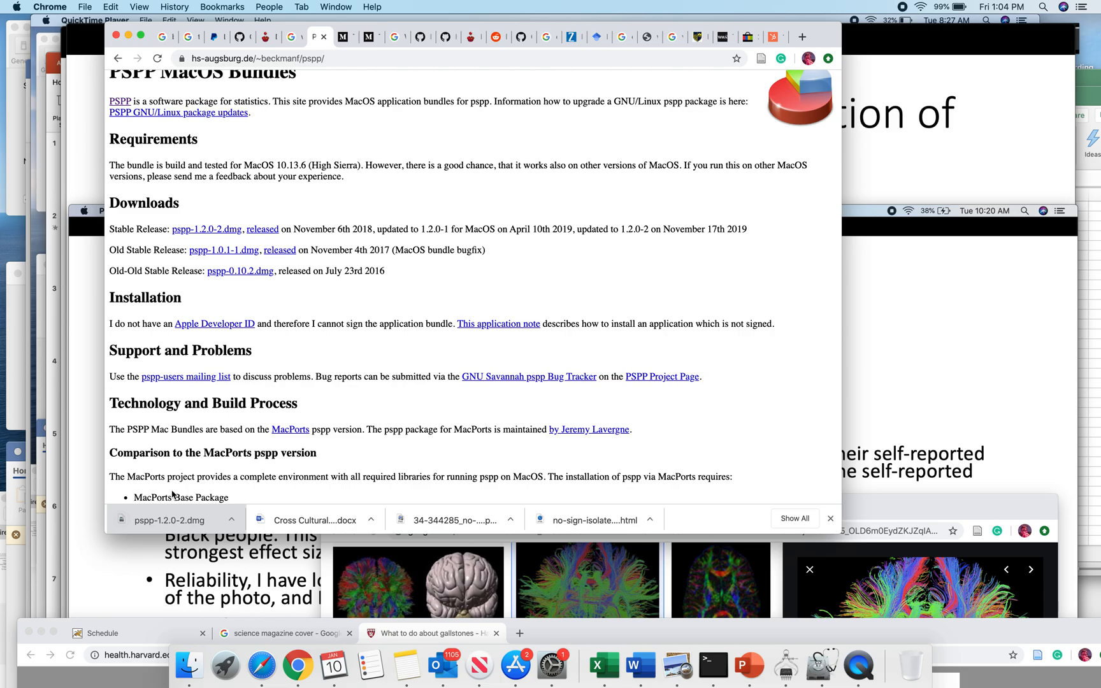
click(288, 526)
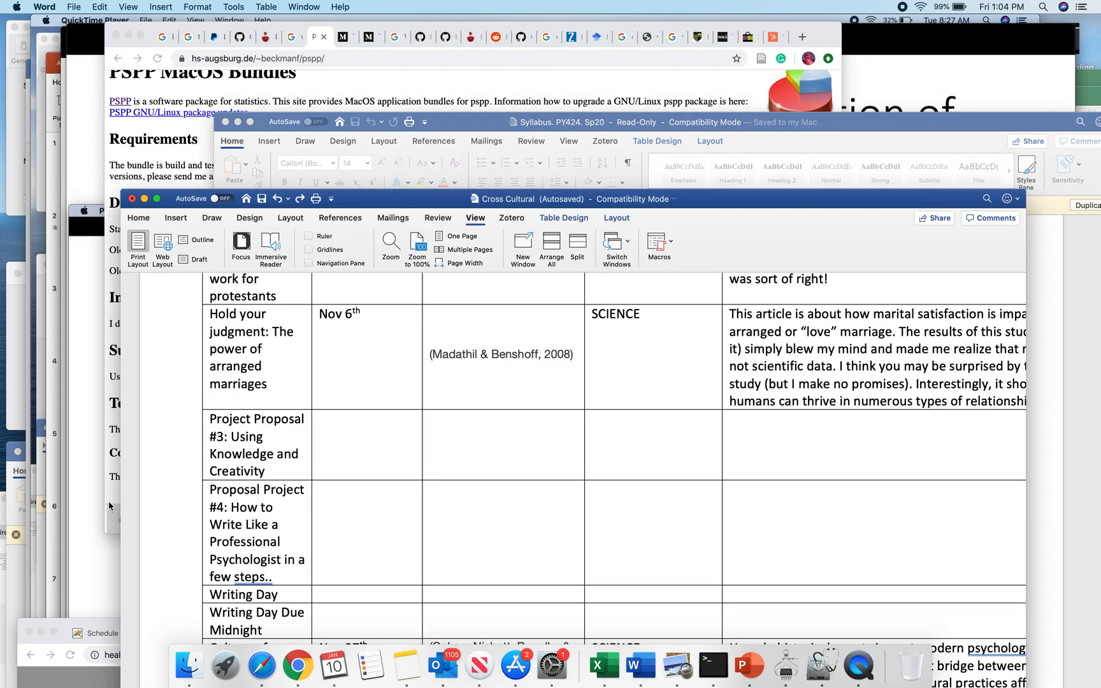
click(112, 508)
click(71, 436)
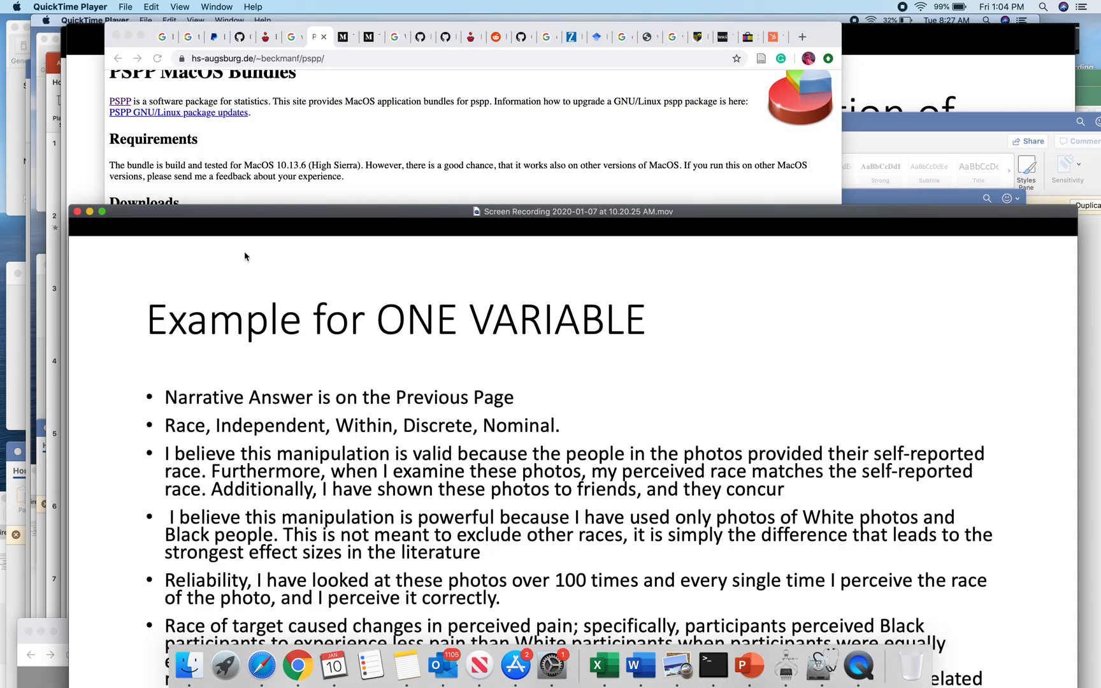
click(84, 111)
drag(191, 33, 192, 584)
click(727, 132)
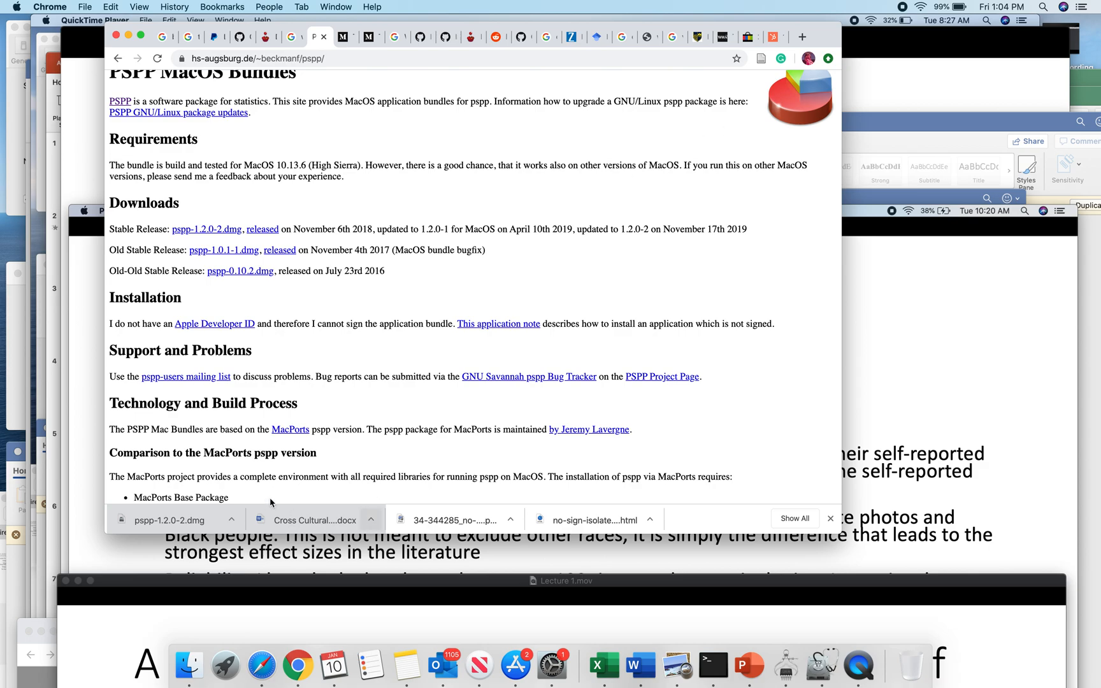
Step: Open the downloaded pspp-1.2.0-2.dmg disk image and move its window higher on the desktop
click(194, 521)
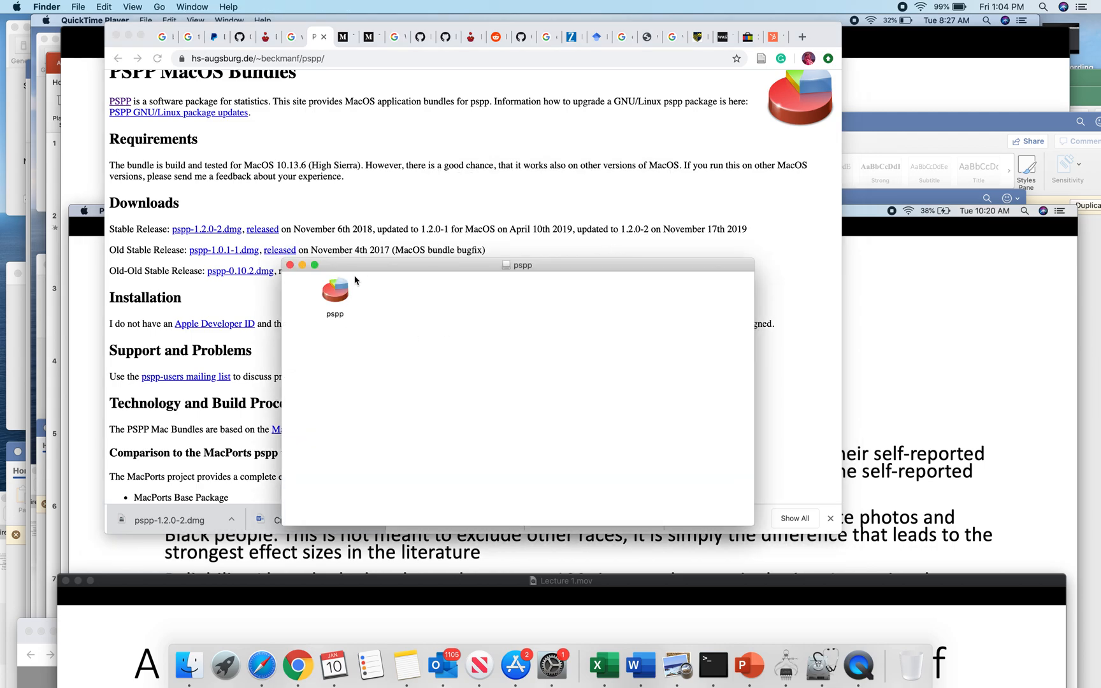
drag(365, 268, 306, 134)
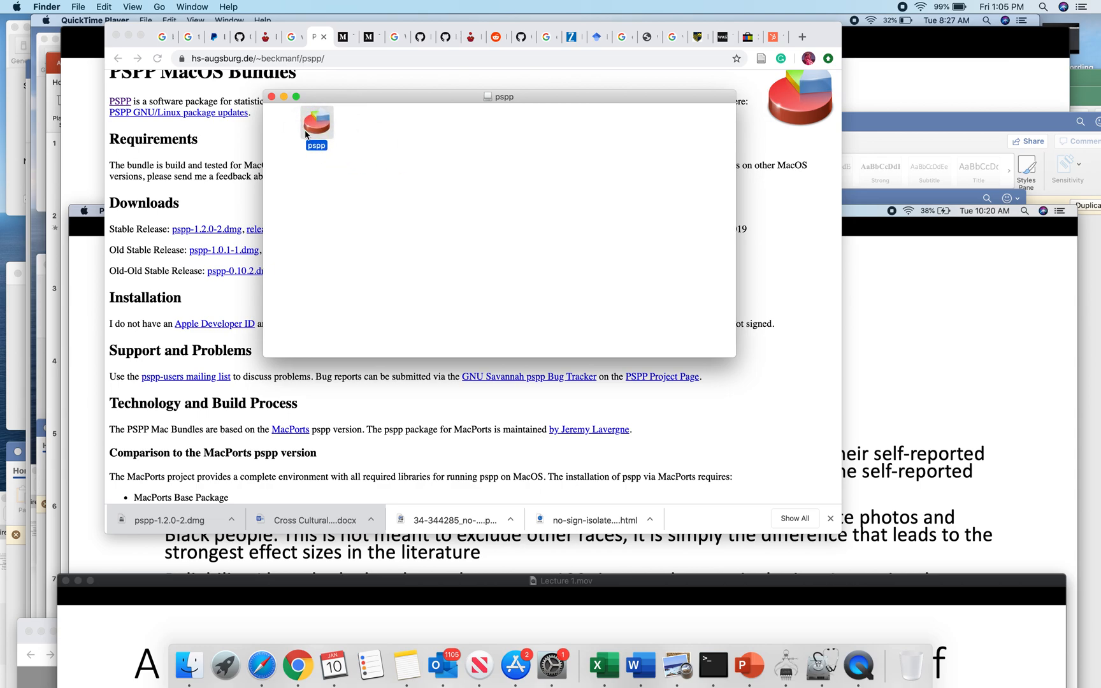
Step: Try to open the pspp application from the disk image and cancel the security warning
right_click(313, 132)
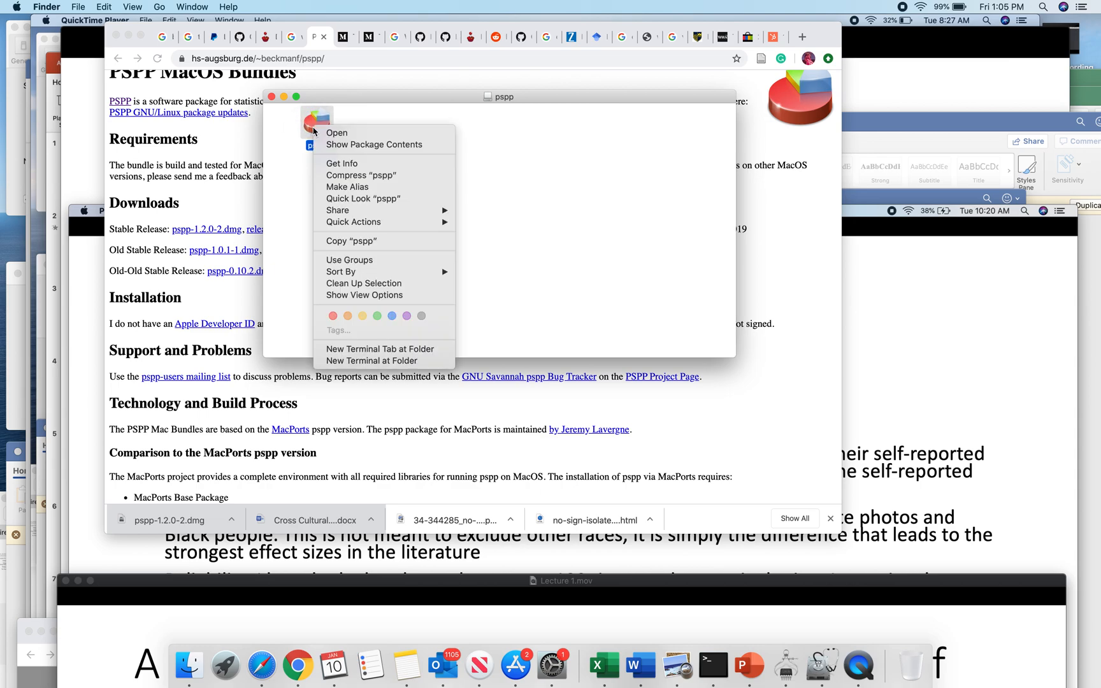
click(347, 133)
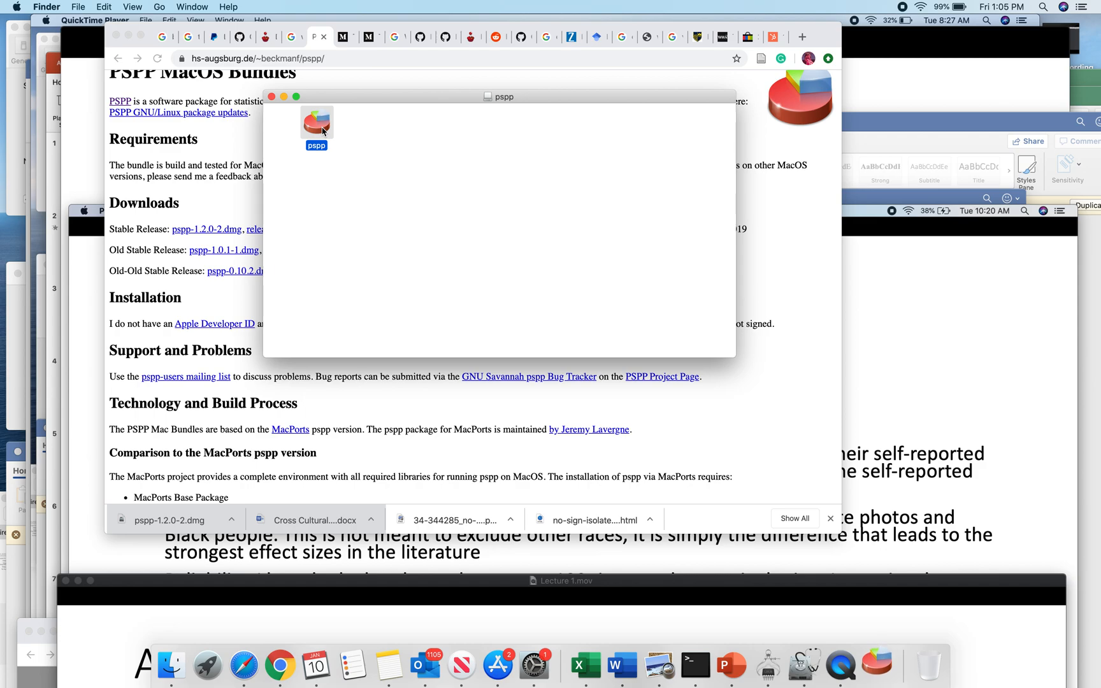
double_click(316, 122)
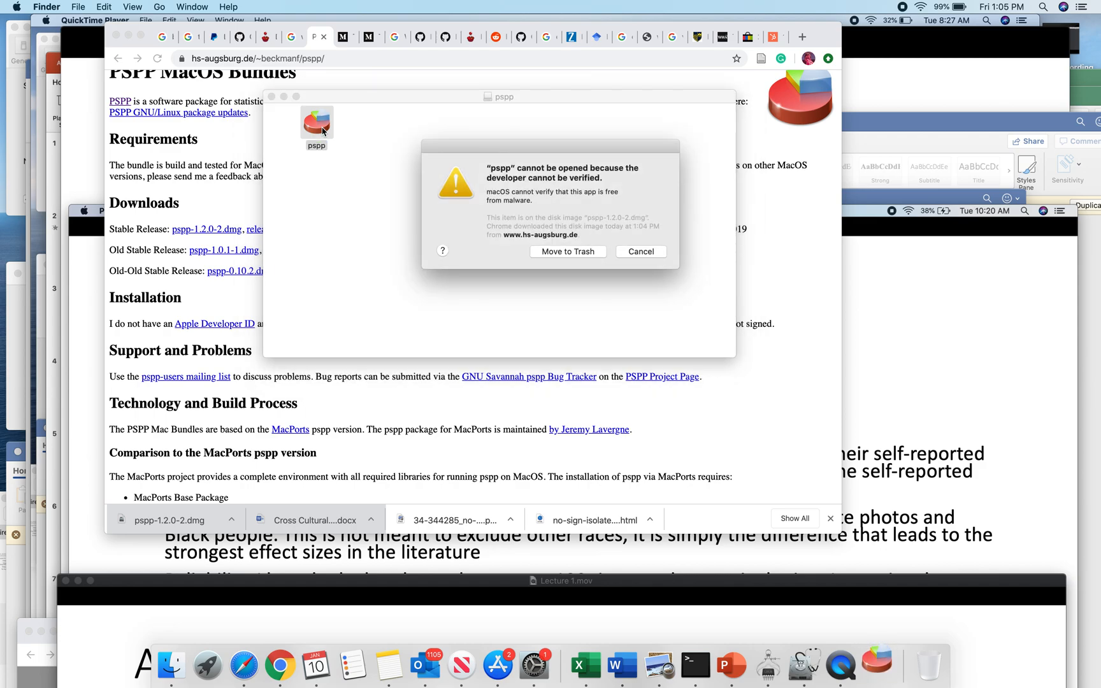
click(626, 255)
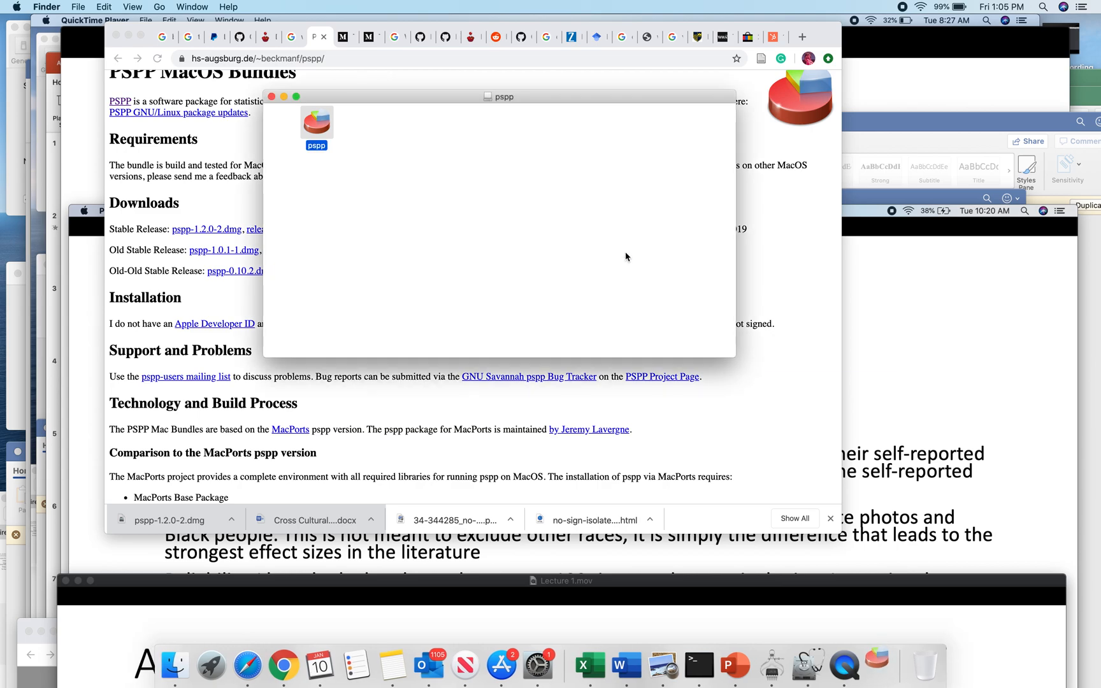
Step: Launch the pspp application from the disk image with the Open command, overriding the developer verification block
right_click(318, 135)
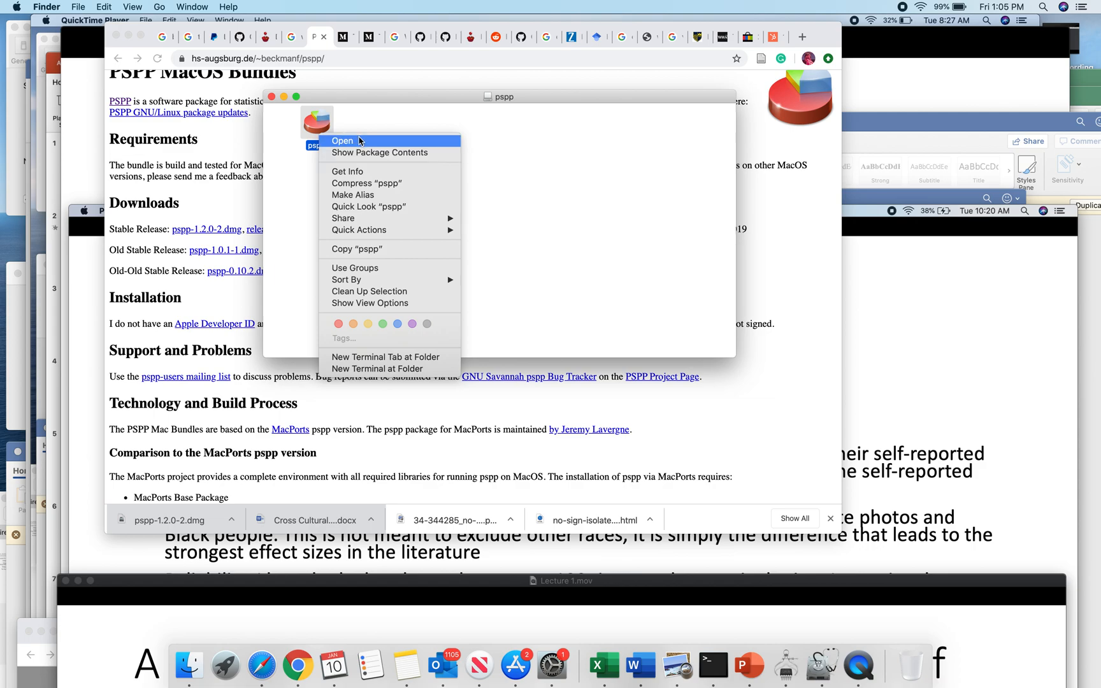
click(526, 155)
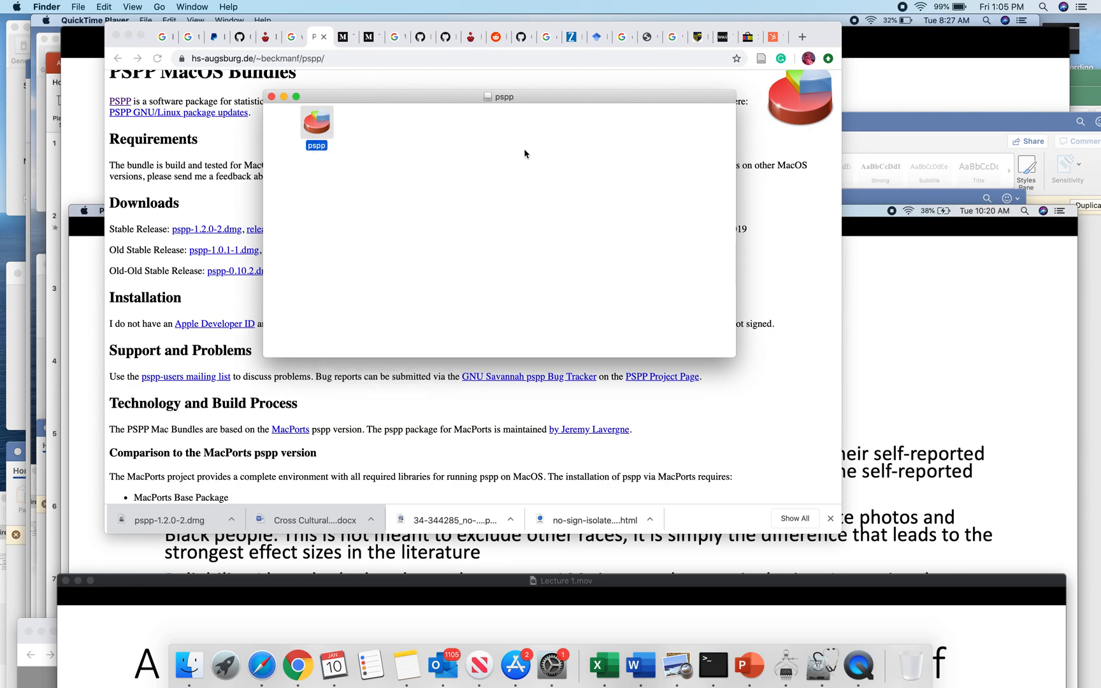
double_click(316, 130)
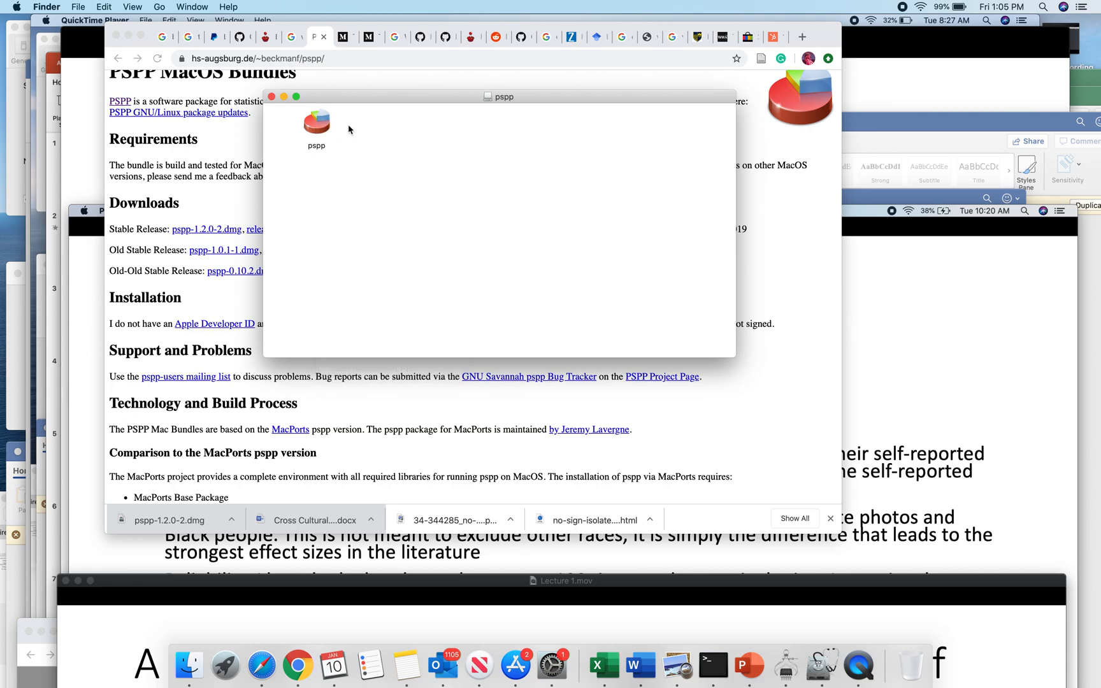
right_click(318, 125)
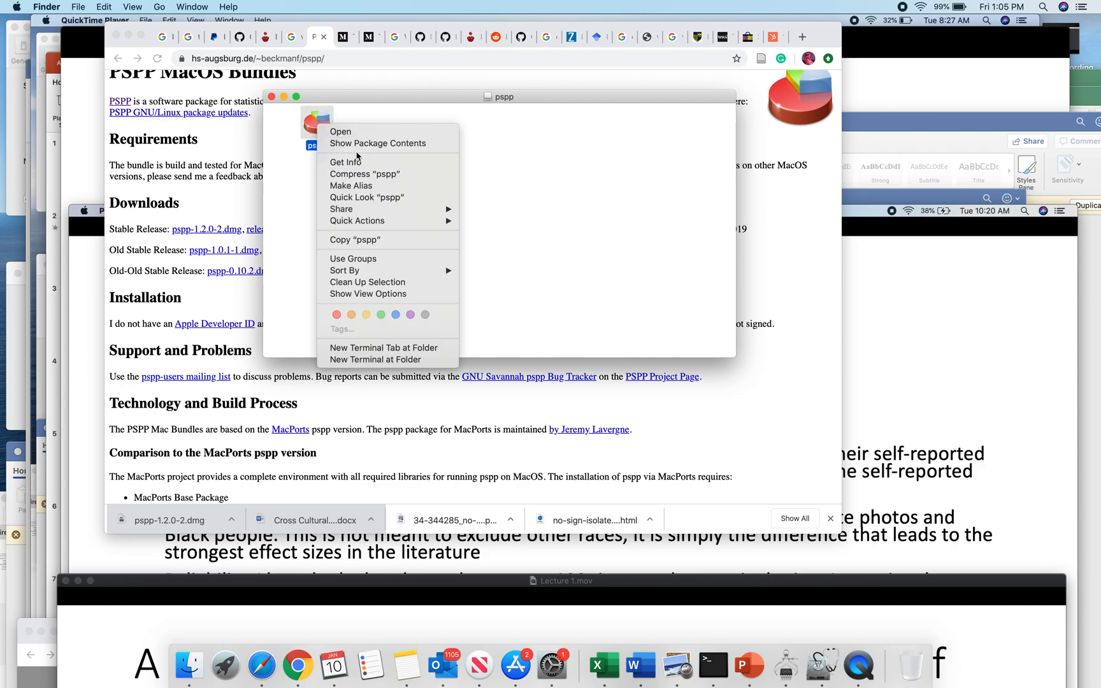
click(351, 133)
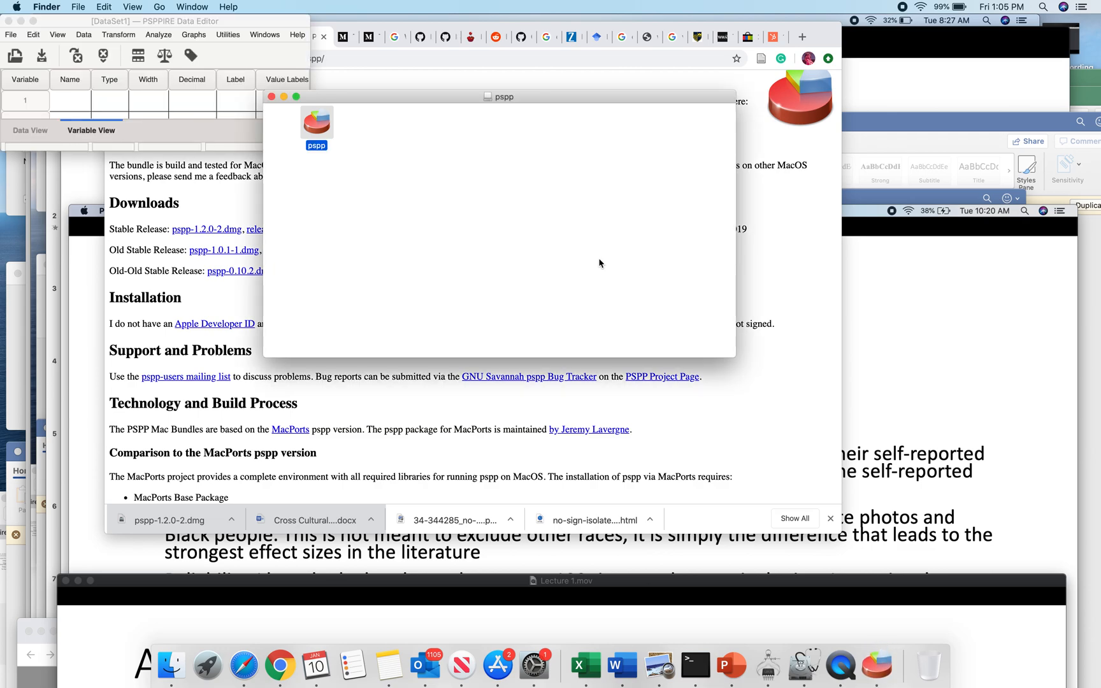
Step: Move the PSPPIRE Data Editor window away from the screen corner and extend its height to show about twelve variable rows
drag(272, 21, 855, 146)
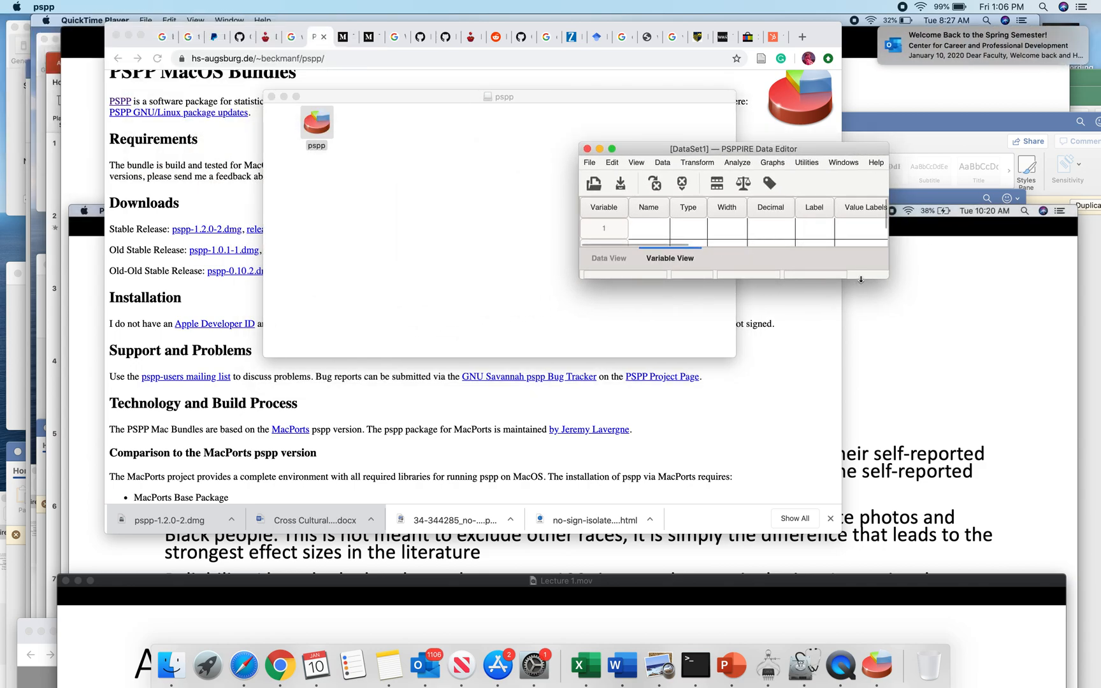
drag(860, 280, 855, 495)
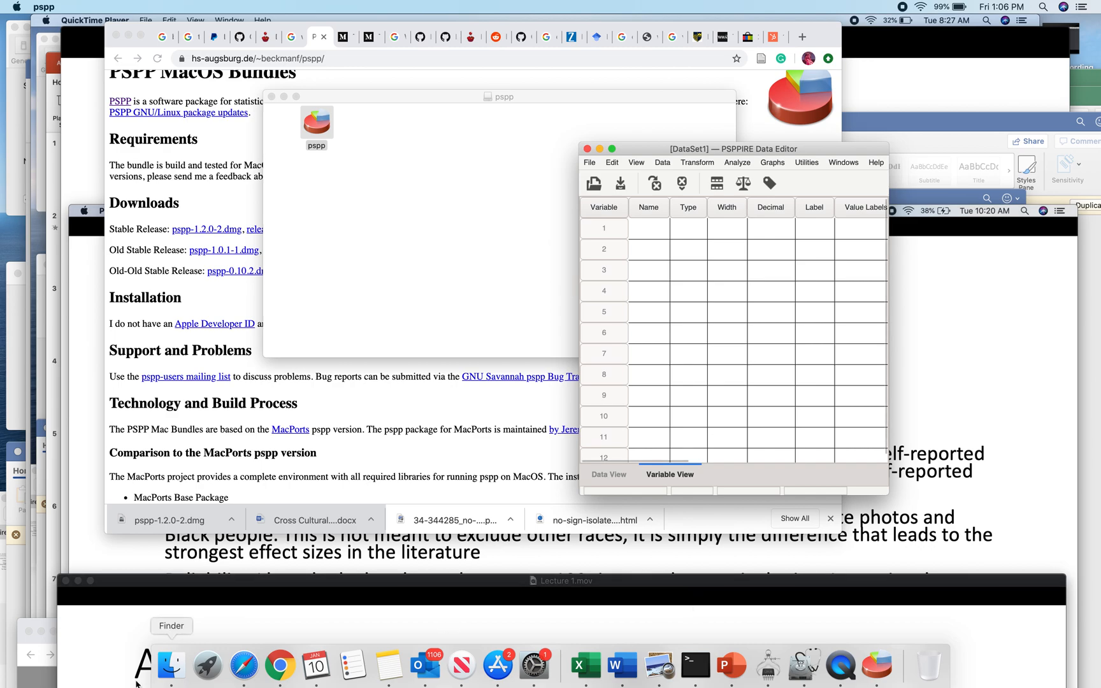
Step: Open the Applications folder in Finder and move its window below the pspp icon in the disk image window
click(171, 666)
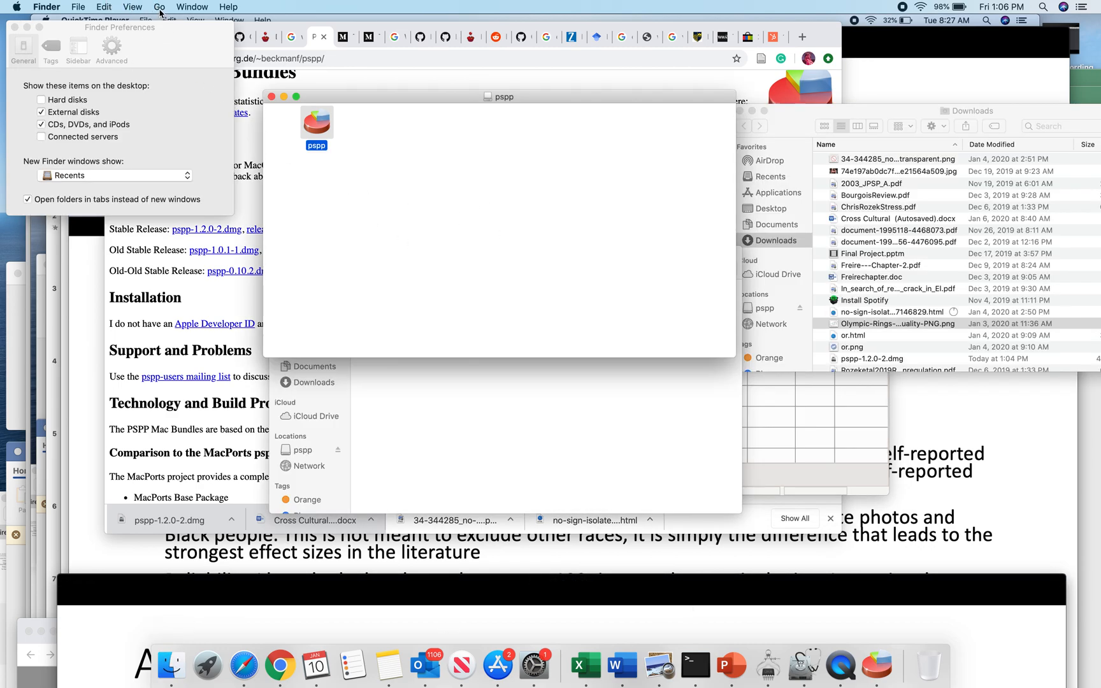
click(159, 8)
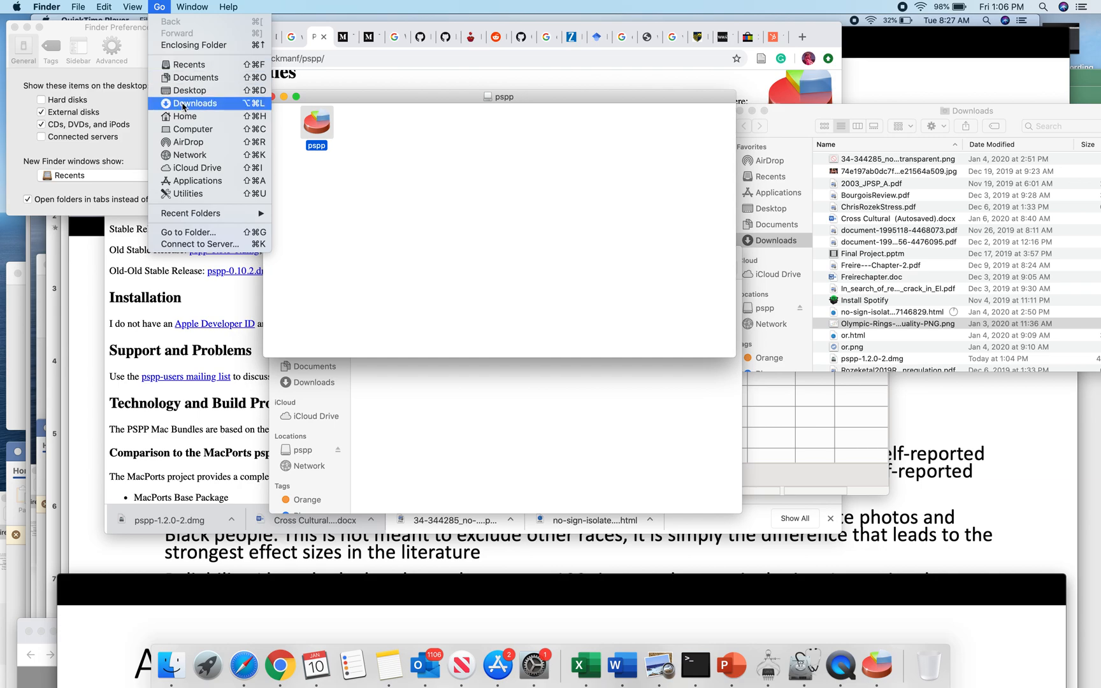
click(200, 182)
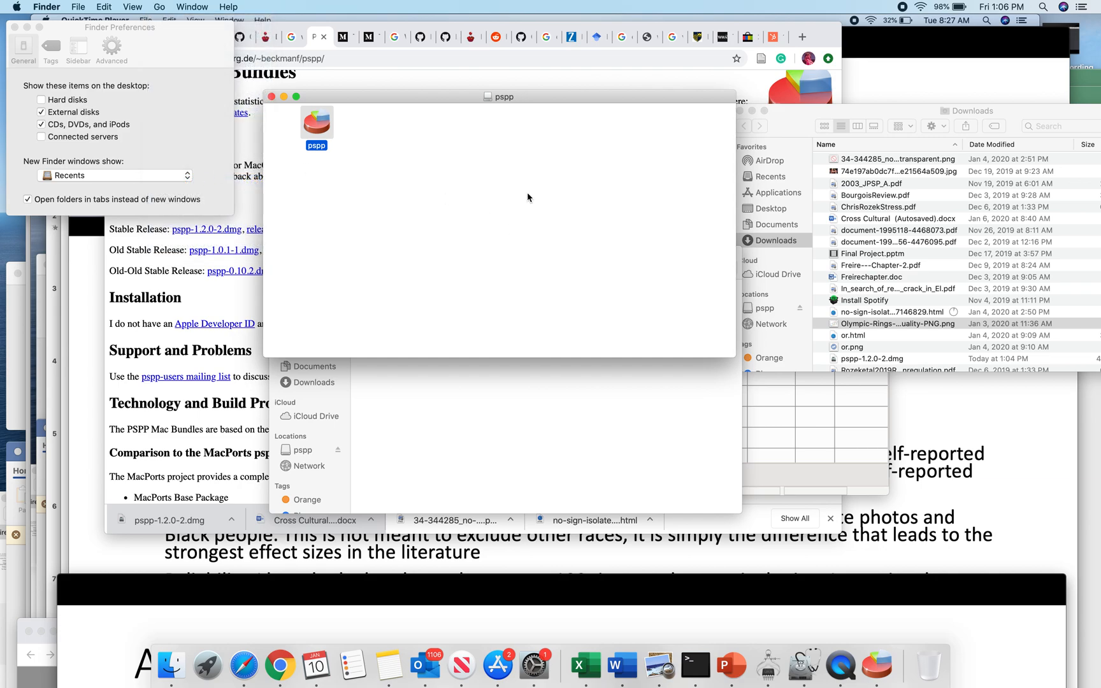
scroll(581, 274, up, 4)
scroll(581, 274, up, 2)
scroll(582, 274, up, 3)
drag(597, 116, 468, 207)
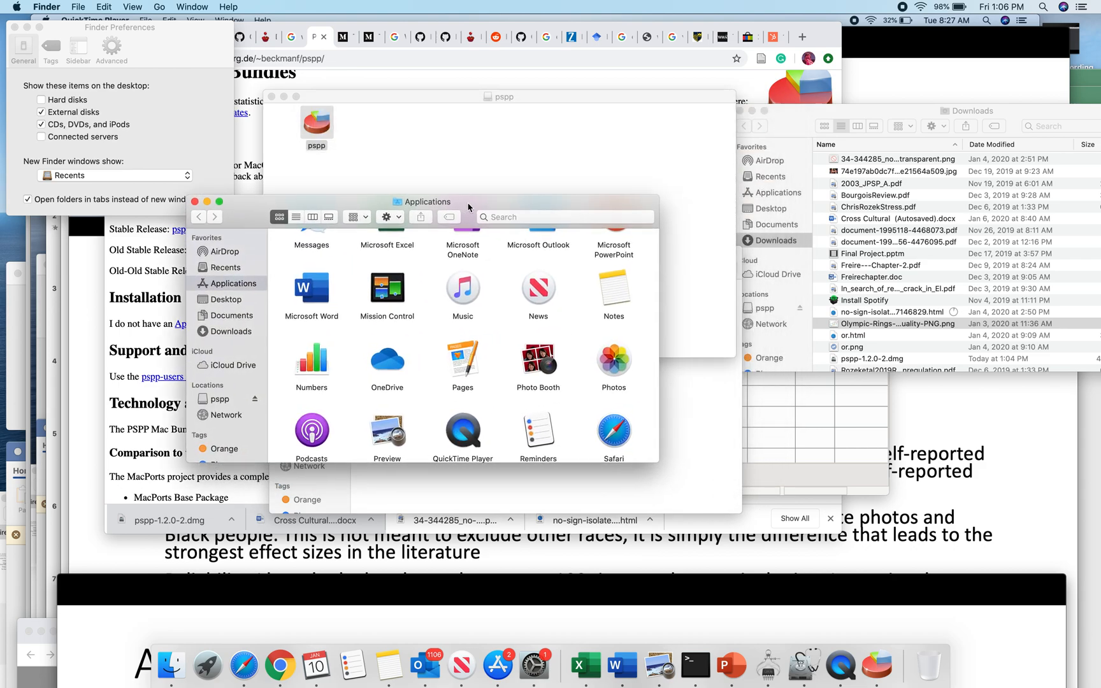
Step: Copy the pspp application from the disk image into the Applications folder, and close the Finder Preferences and disk image windows
scroll(502, 356, down, 2)
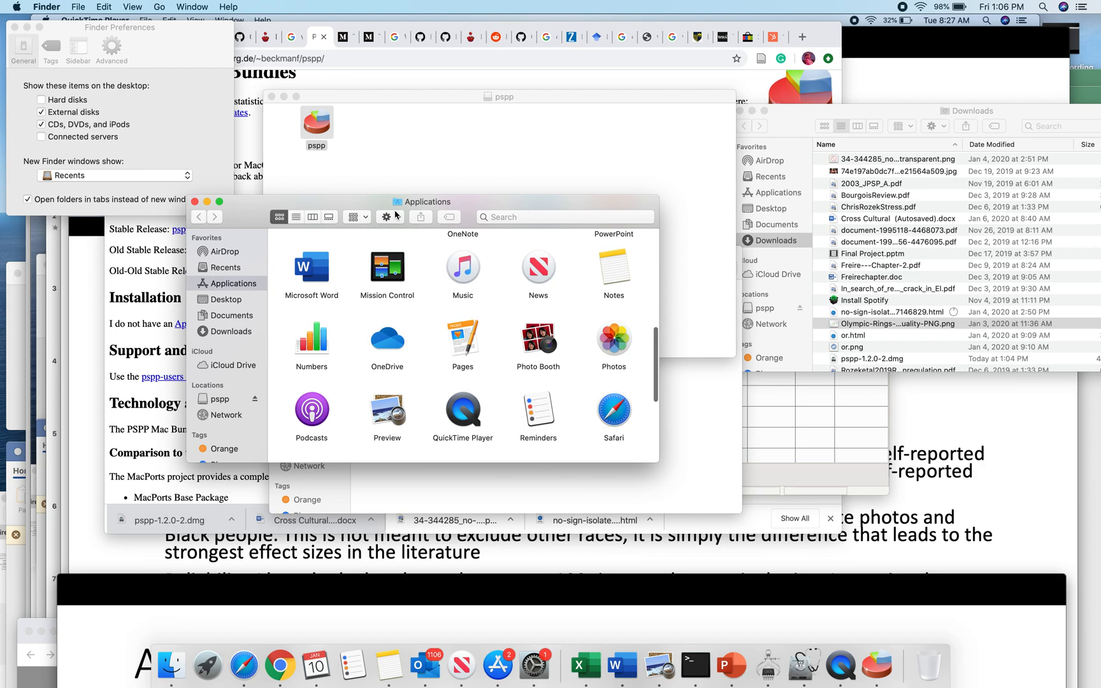
drag(308, 123, 341, 404)
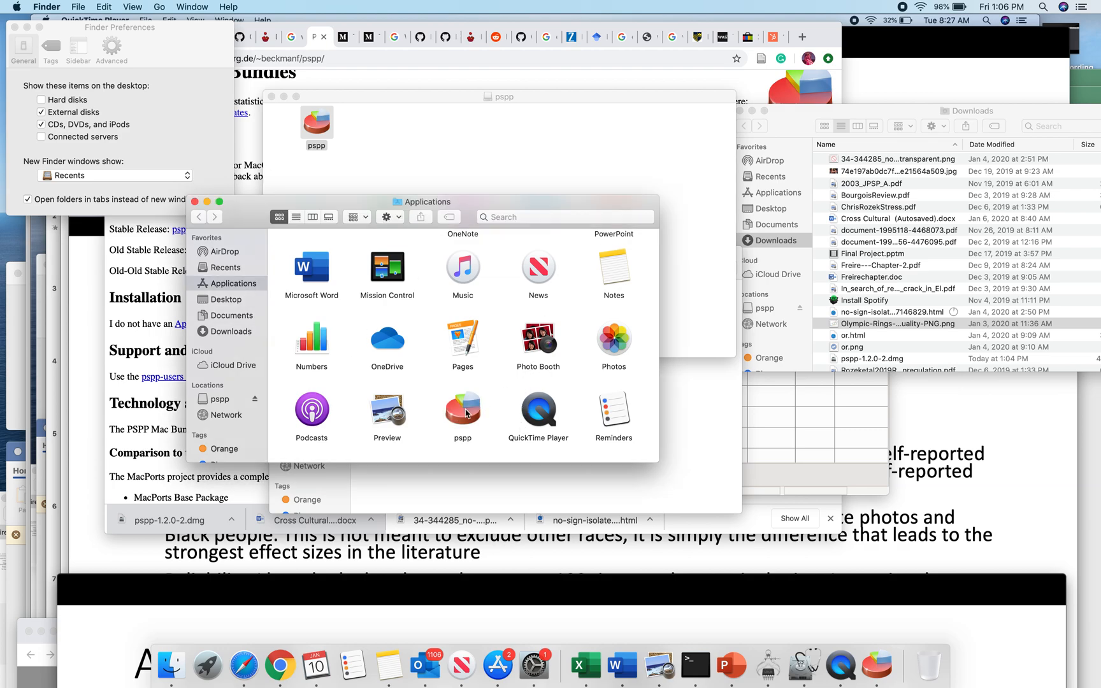
click(120, 85)
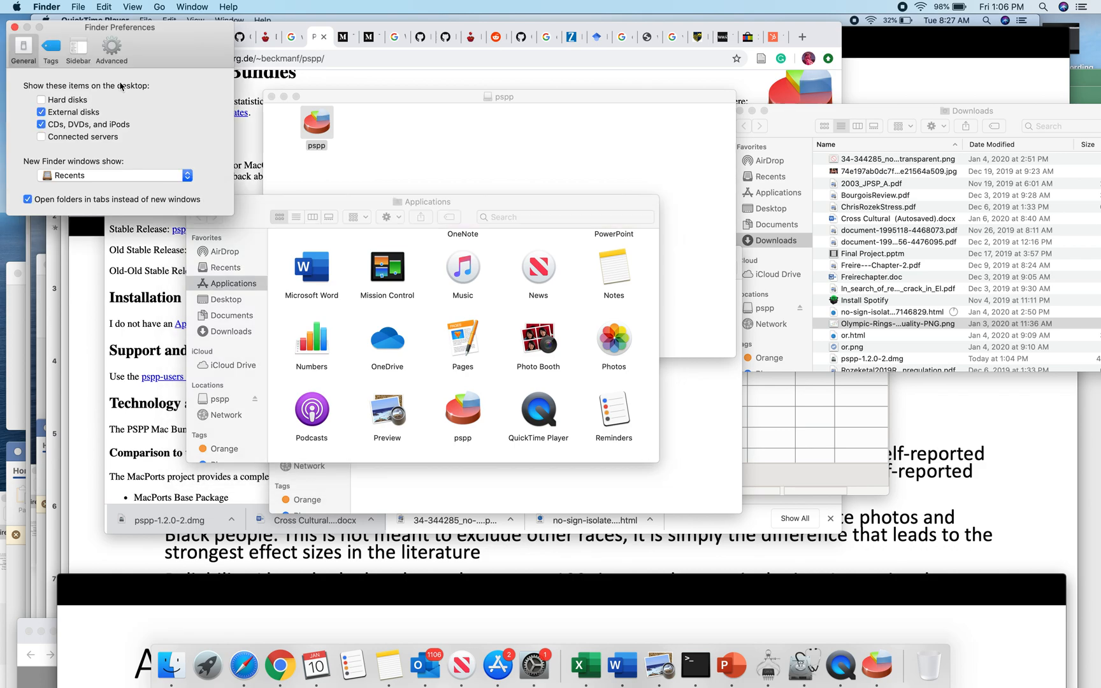
click(13, 28)
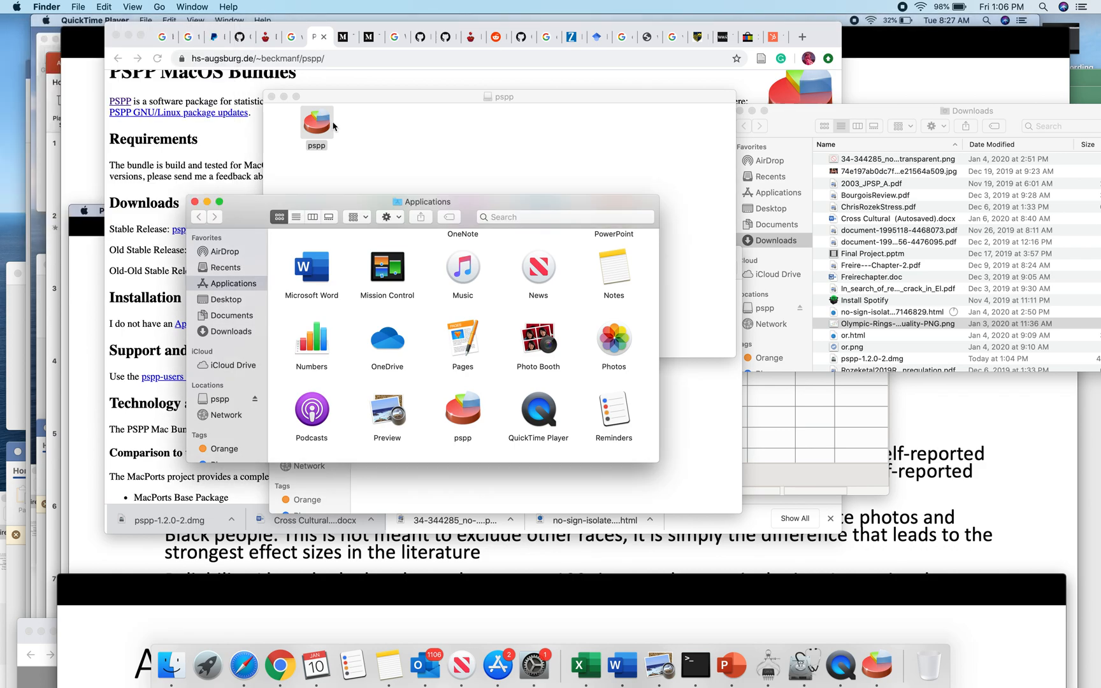
click(271, 97)
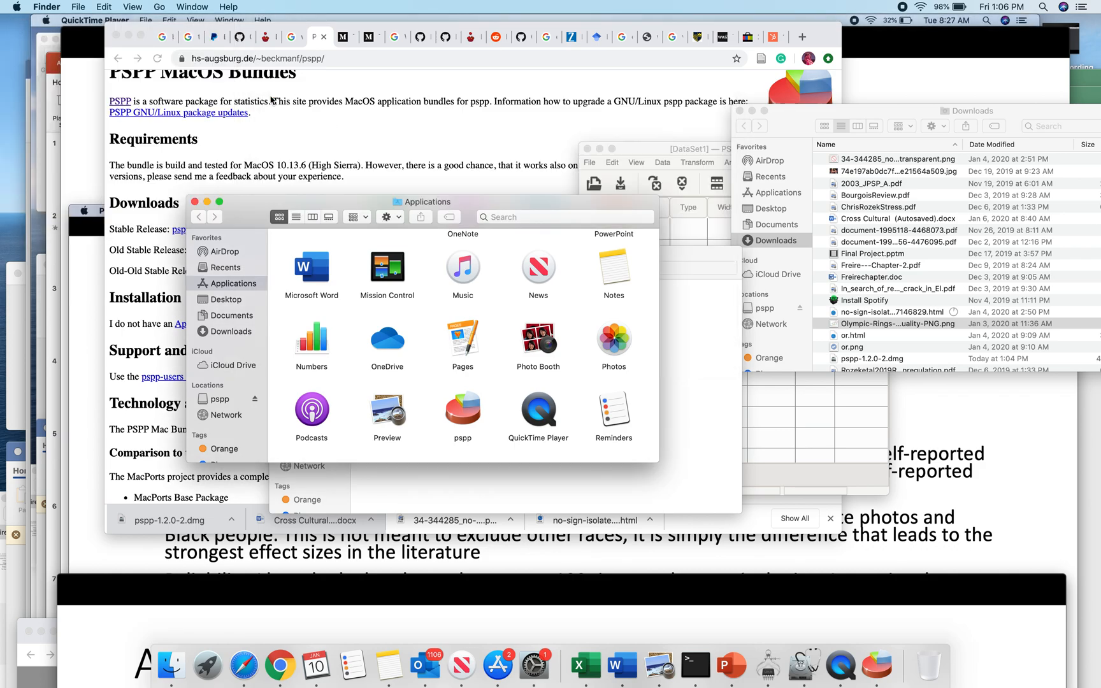
Step: Launch the pspp copy in the Applications folder with the Open command, overriding the developer verification block
double_click(473, 415)
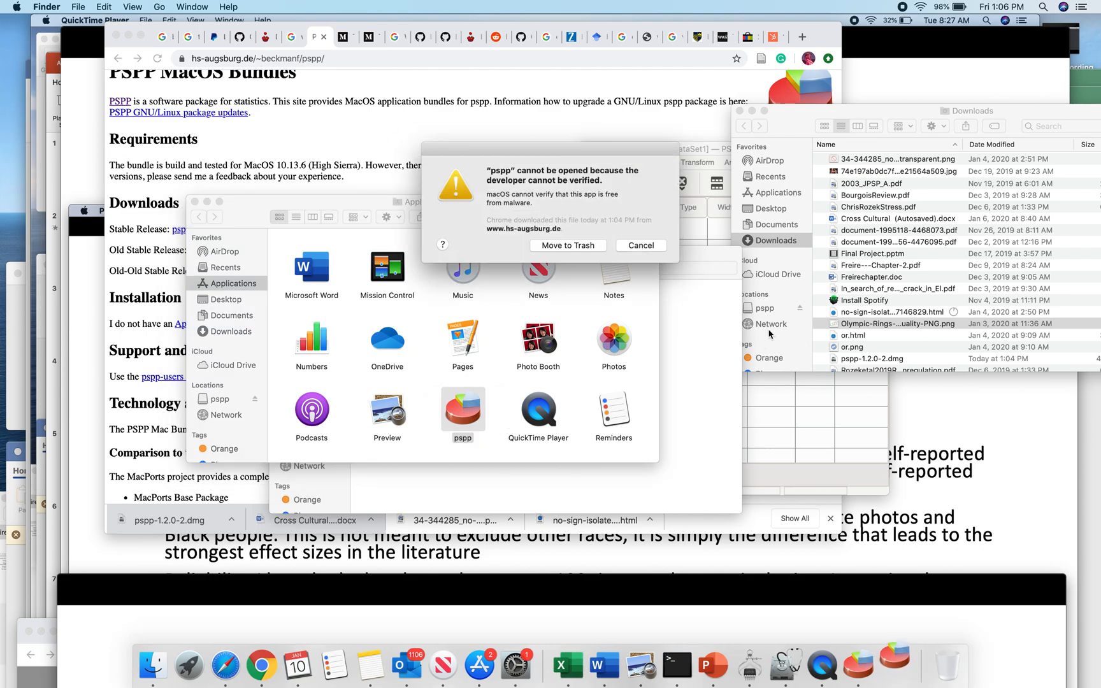
click(643, 245)
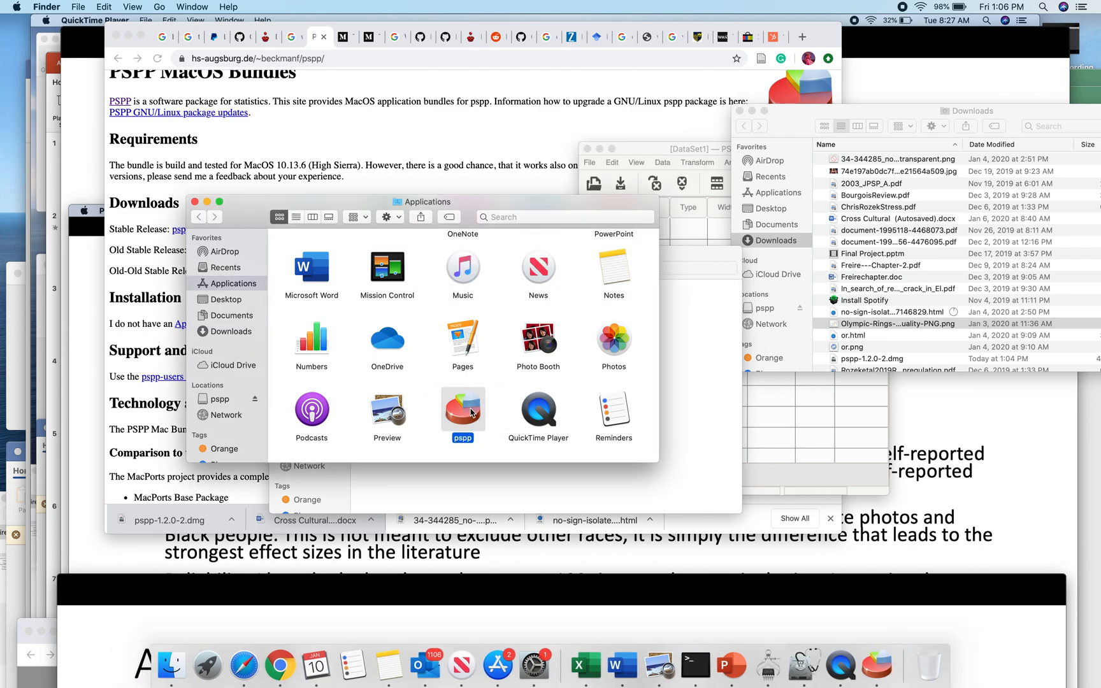
right_click(470, 410)
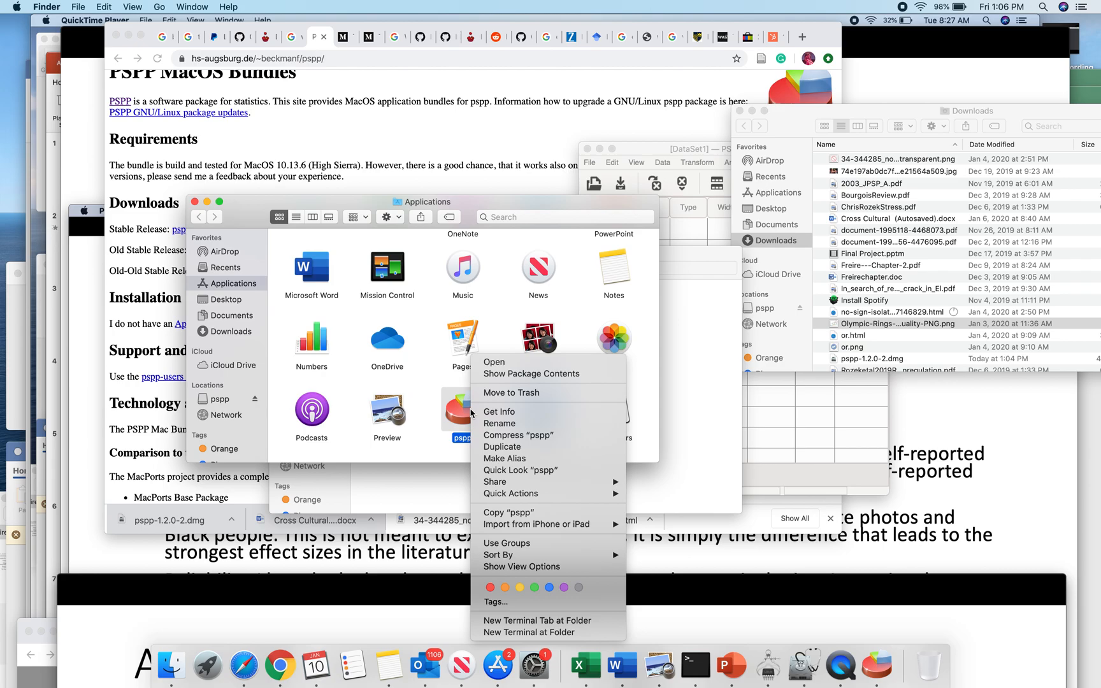
click(515, 363)
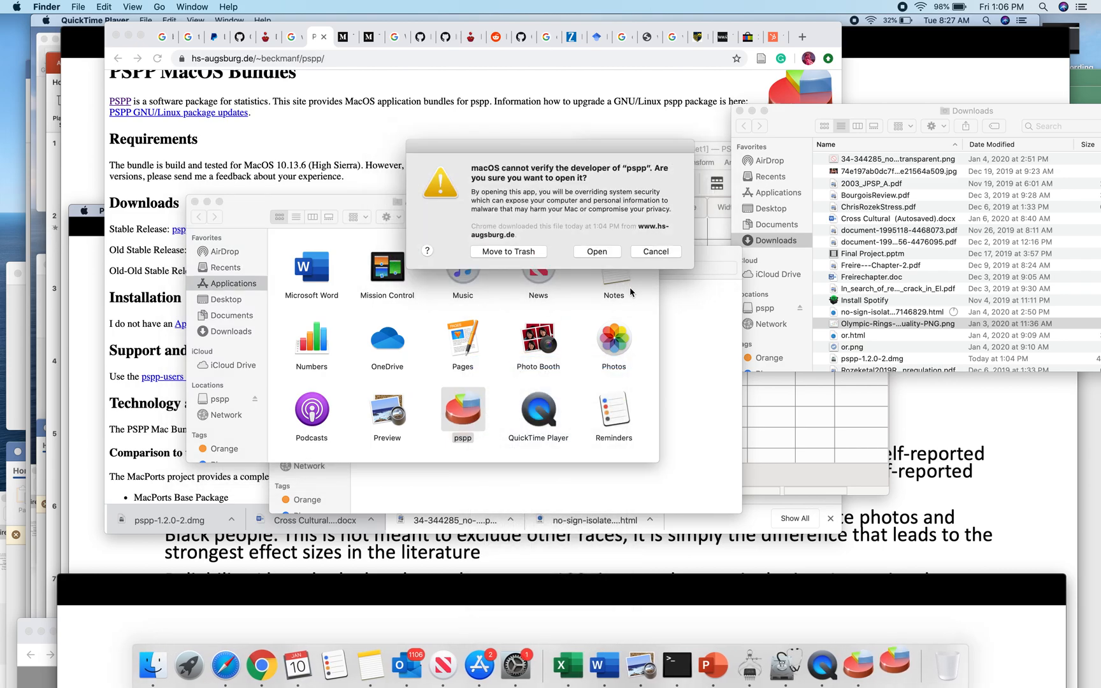
click(594, 254)
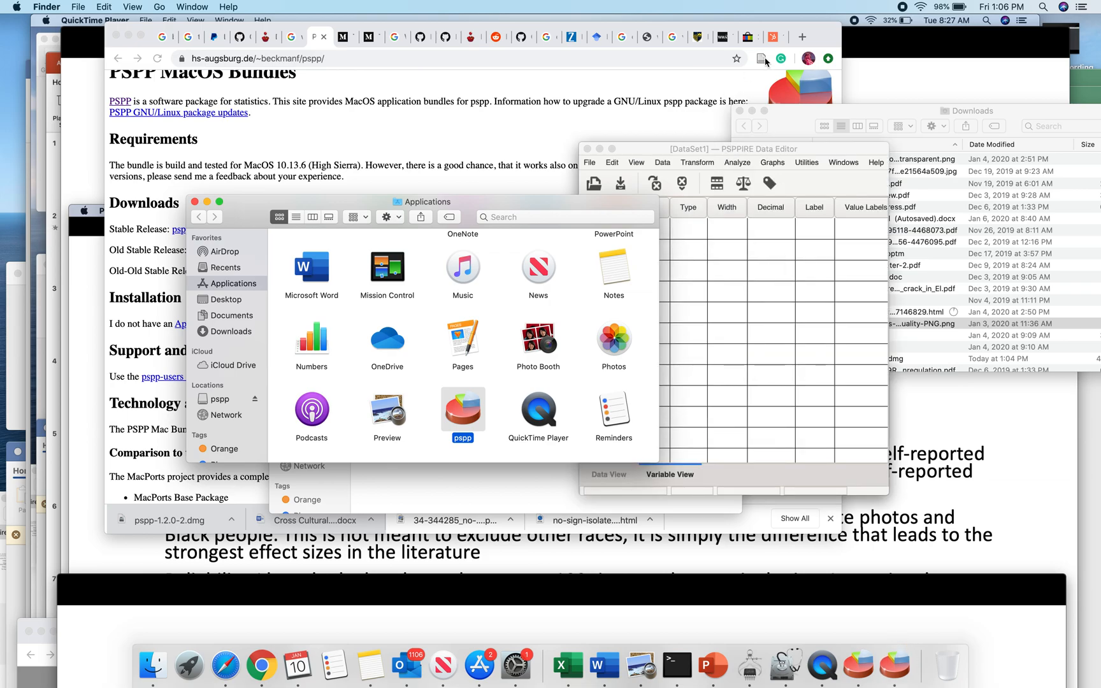
Step: Move the new PSPPIRE Data Editor window off the older one and quit the earlier pspp instance
drag(753, 150, 645, 63)
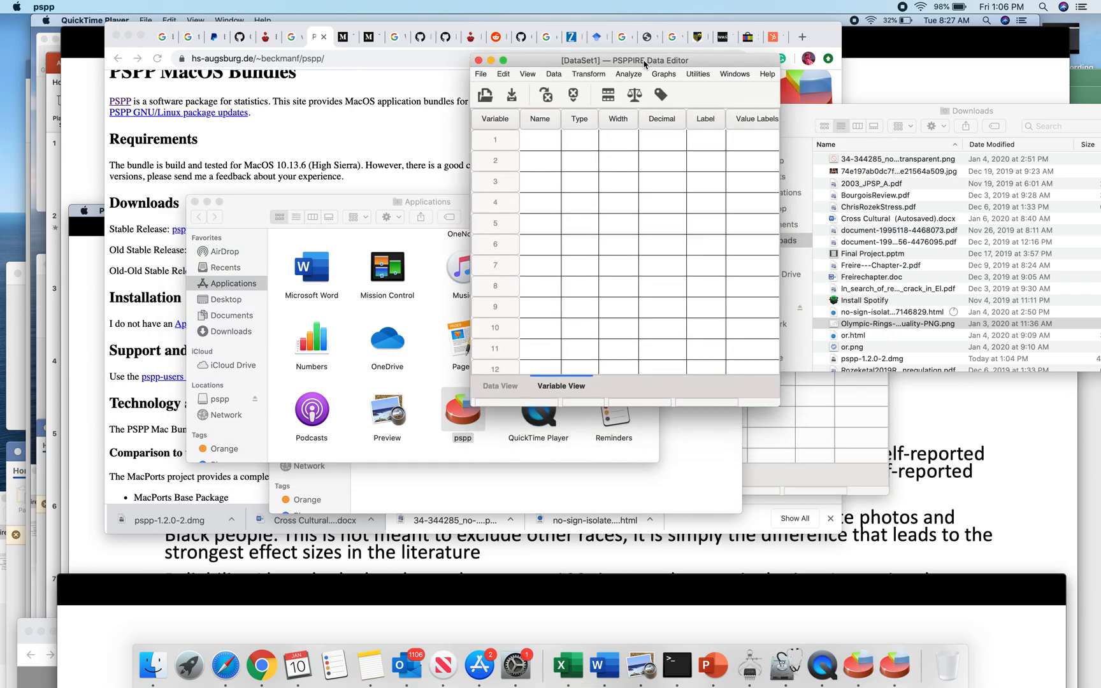
right_click(862, 676)
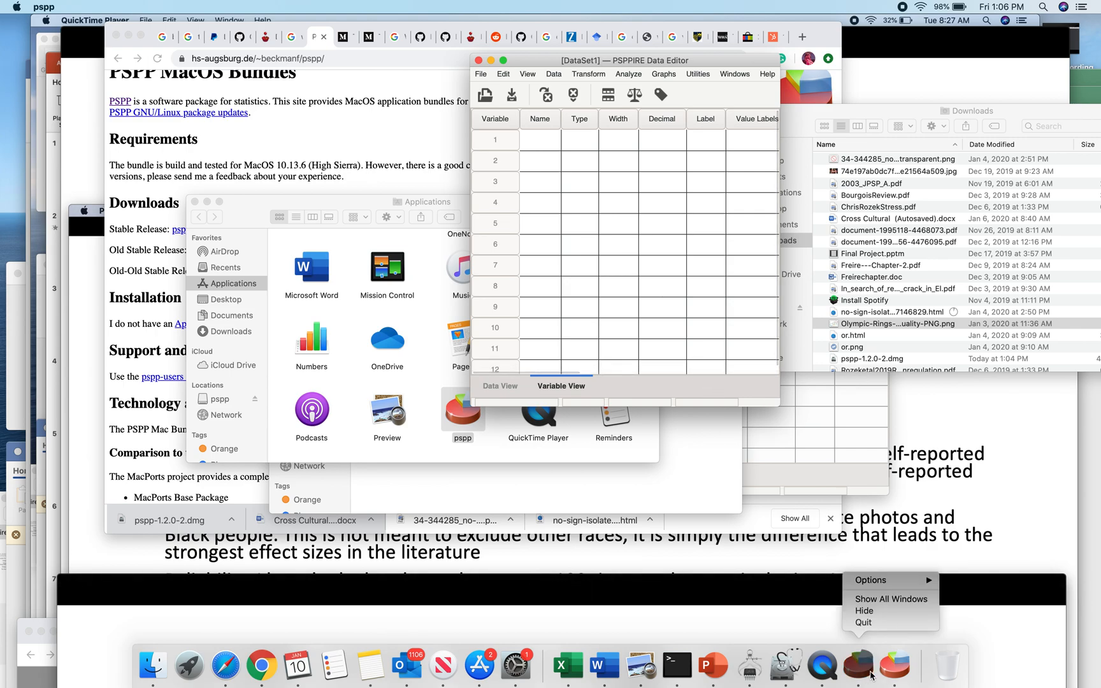
click(874, 625)
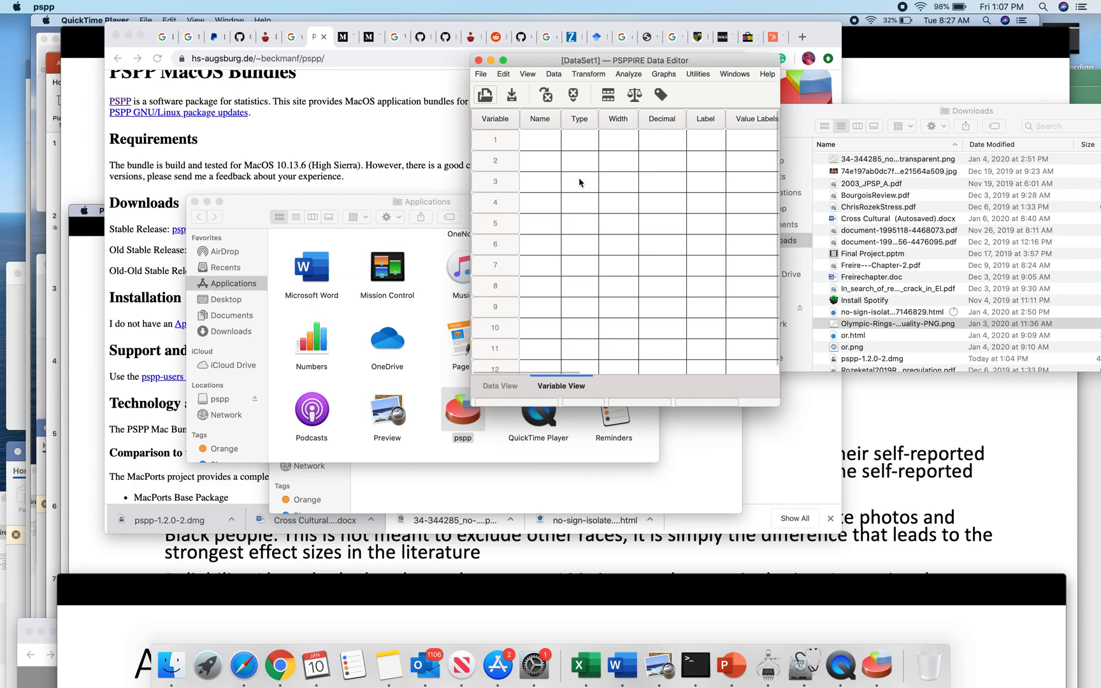
Step: Widen the PSPPIRE Data Editor window to show all variable columns through Role and reposition it near the centre of the desktop
drag(543, 66, 453, 66)
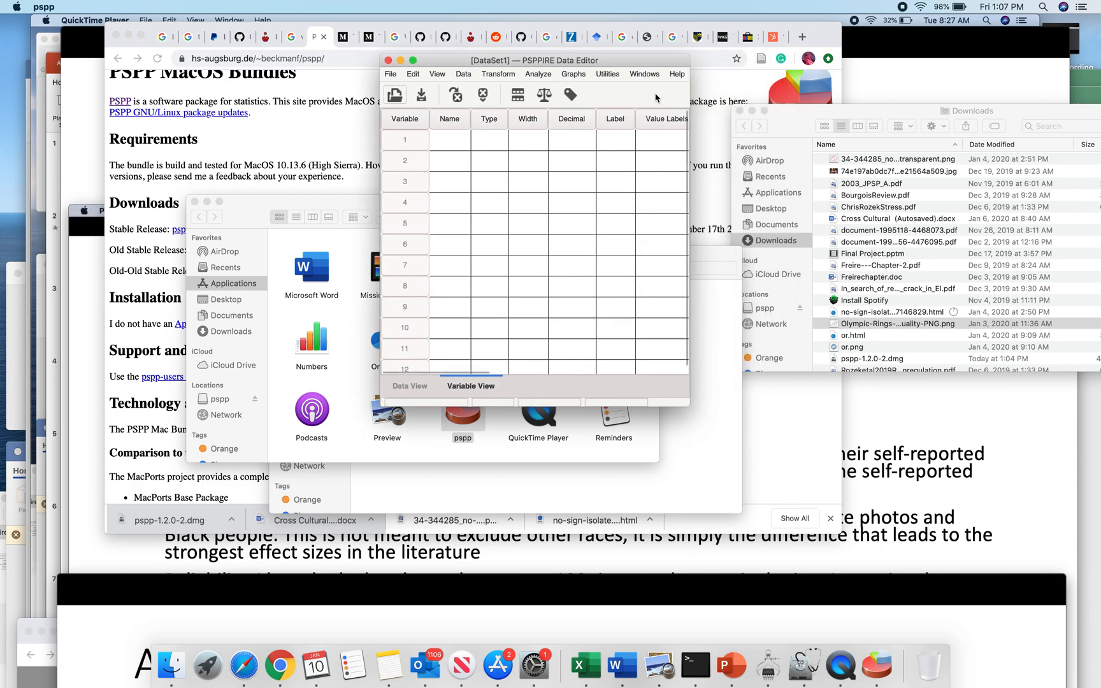
drag(688, 96, 1096, 96)
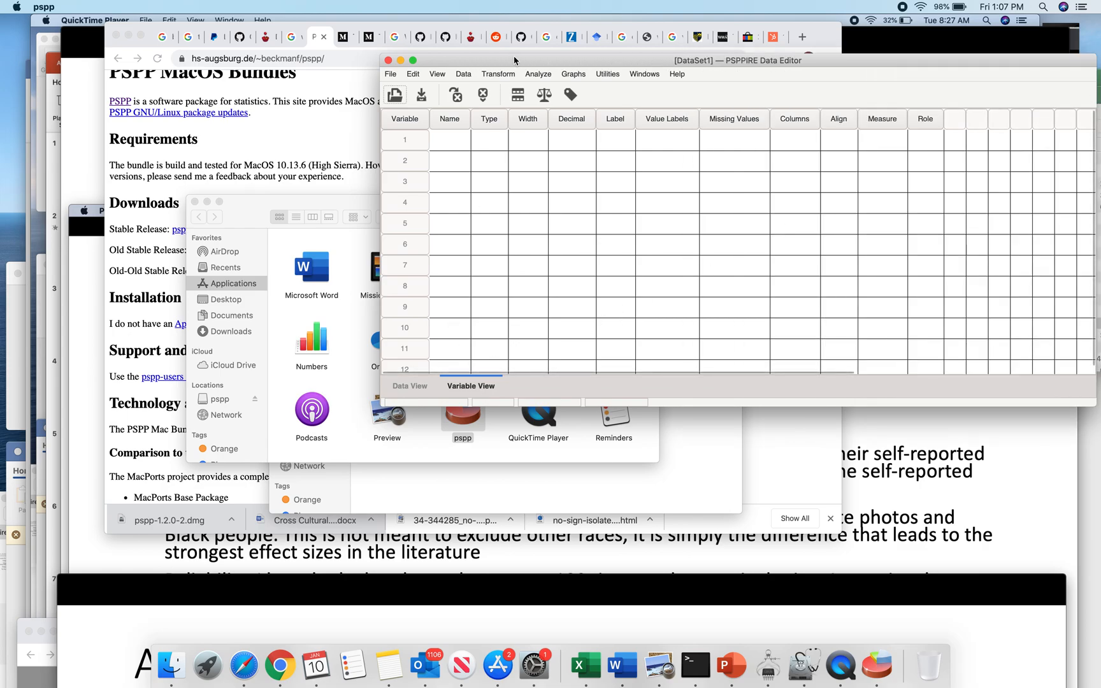
drag(513, 56, 407, 48)
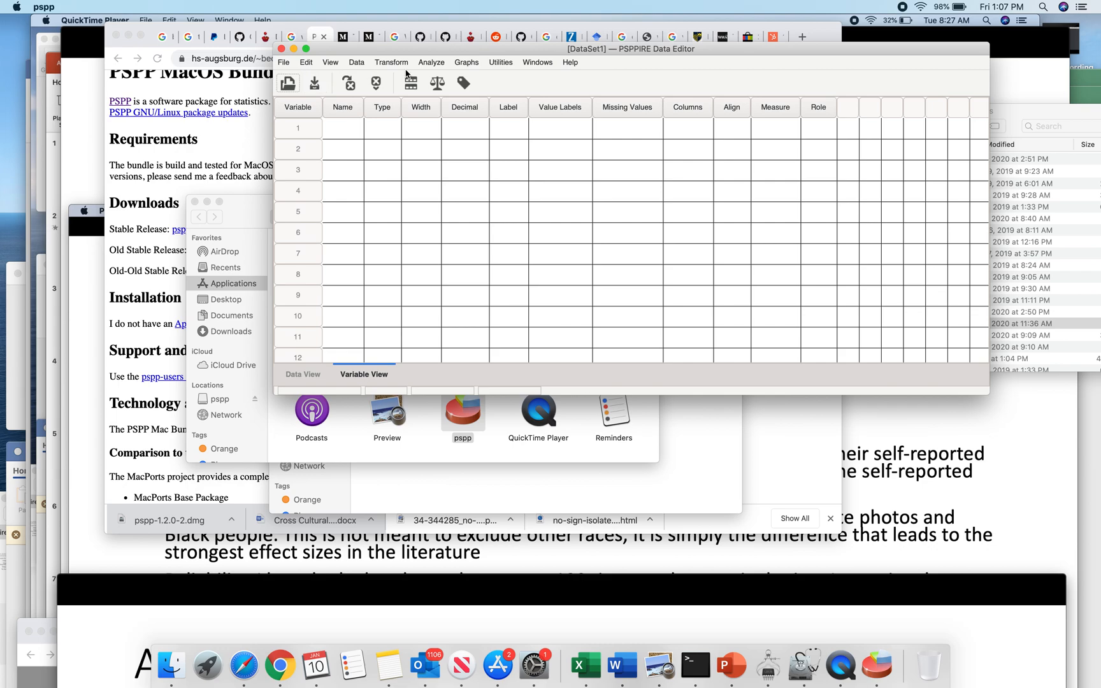
Step: View the dataset's Data View and return to Variable View
click(304, 375)
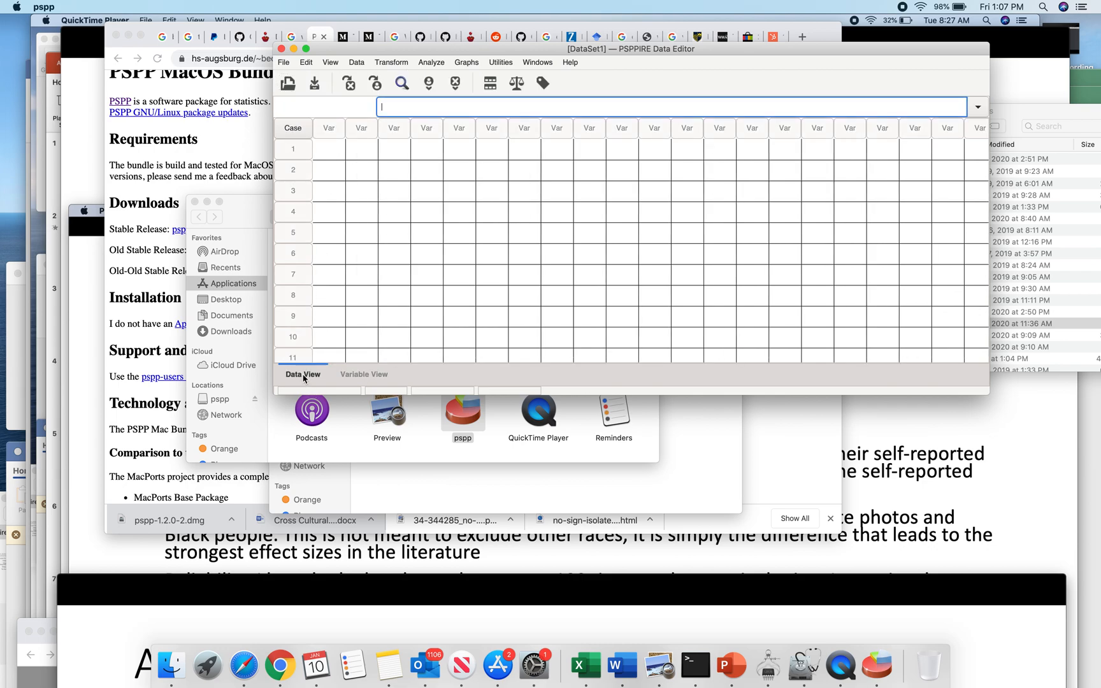
click(346, 376)
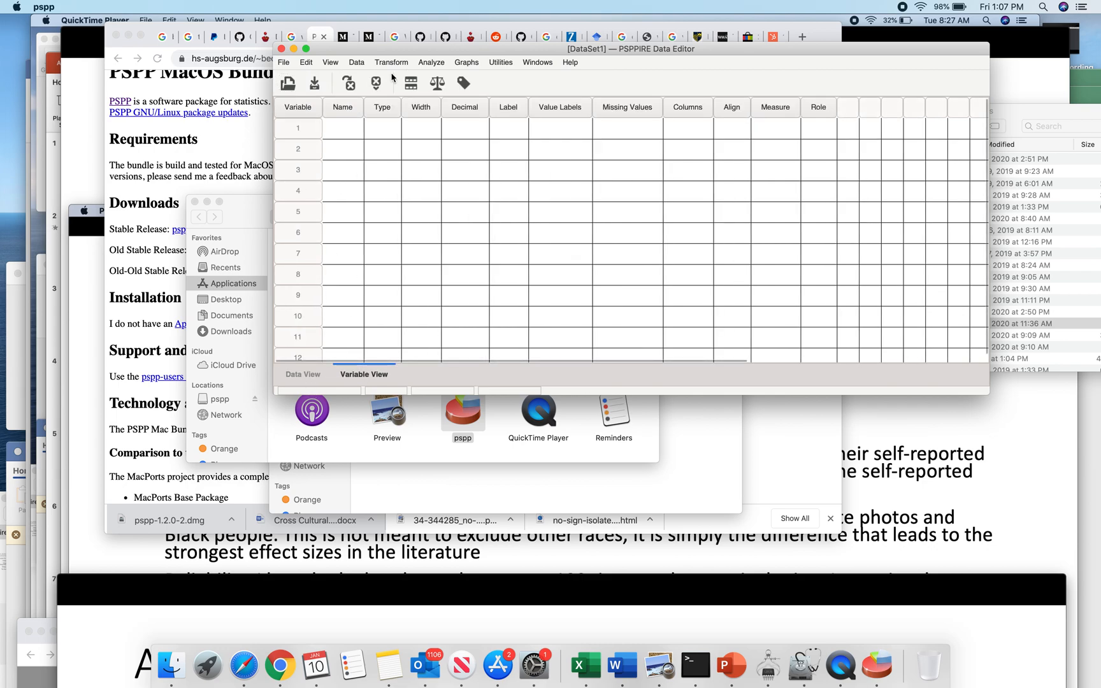